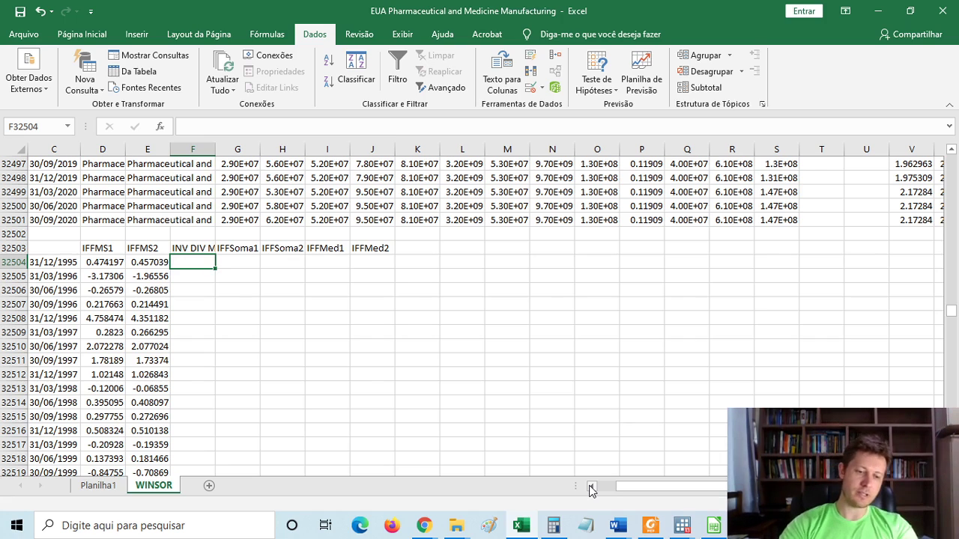
Examine the header row of the WINSOR sheet, from the first column across to IFFMS1.
{"action": "key", "text": "Up"}
{"action": "key", "text": "Up"}
{"action": "key", "text": "Up"}
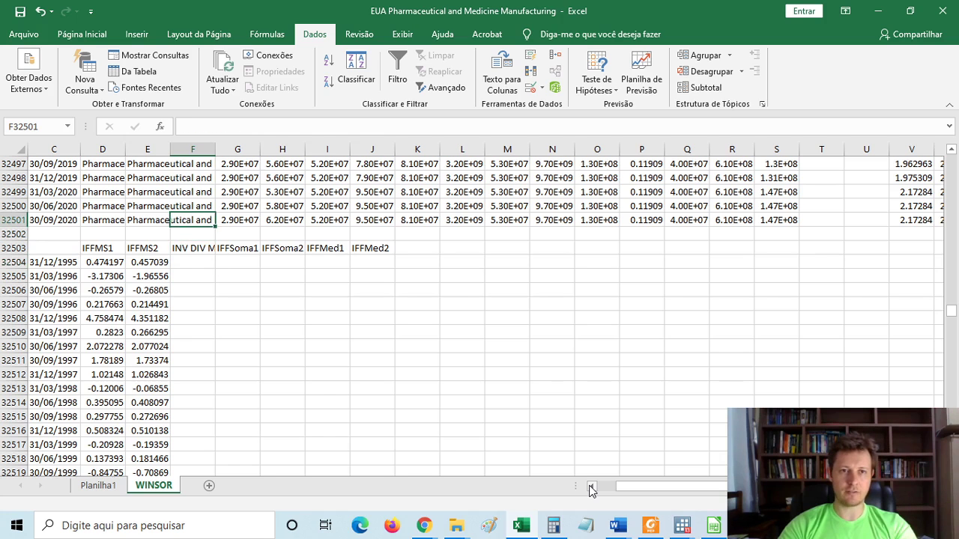
{"action": "key", "text": "Left"}
{"action": "key", "text": "Left"}
{"action": "key", "text": "Left"}
{"action": "key", "text": "Left"}
{"action": "key", "text": "Left"}
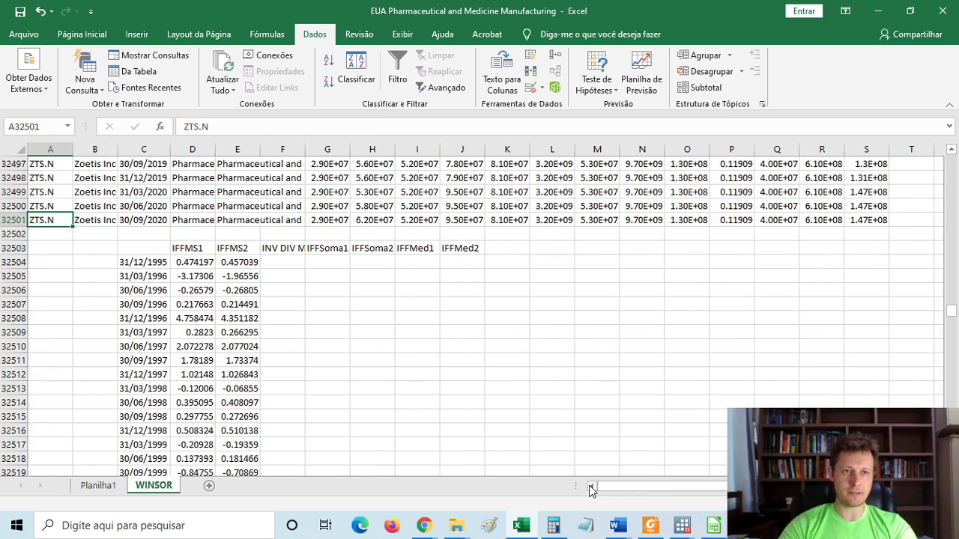
{"action": "key", "text": "ctrl+Home"}
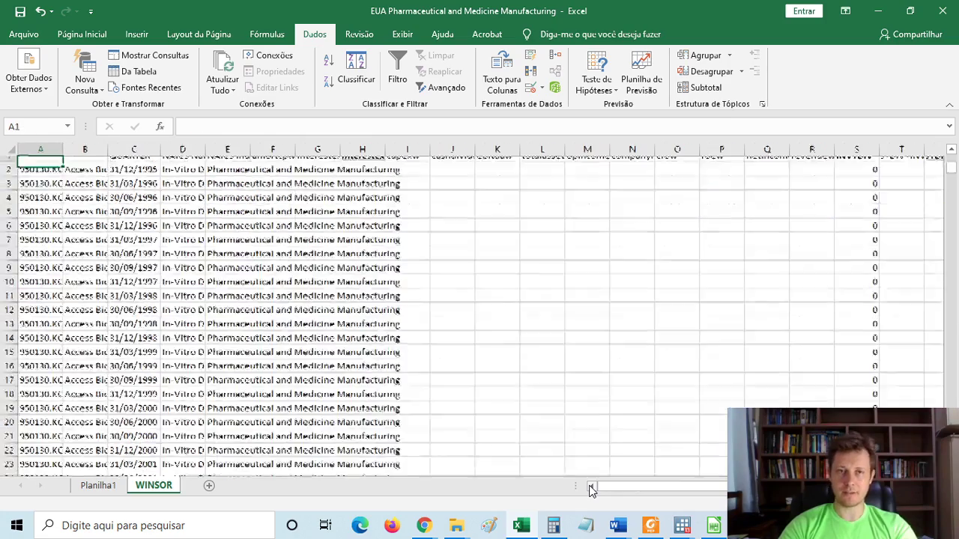
{"action": "key", "text": "Right"}
{"action": "key", "text": "Right"}
{"action": "key", "text": "Right"}
{"action": "key", "text": "Right"}
{"action": "key", "text": "Right"}
{"action": "key", "text": "Right"}
{"action": "key", "text": "Right"}
{"action": "key", "text": "Right"}
{"action": "key", "text": "Right"}
{"action": "key", "text": "Right"}
{"action": "key", "text": "Right"}
{"action": "key", "text": "Right"}
{"action": "key", "text": "Right"}
{"action": "key", "text": "Right"}
{"action": "key", "text": "Right"}
{"action": "key", "text": "Right"}
{"action": "key", "text": "Right"}
{"action": "key", "text": "Right"}
{"action": "key", "text": "Right"}
{"action": "key", "text": "Right"}
{"action": "key", "text": "Right"}
{"action": "key", "text": "Right"}
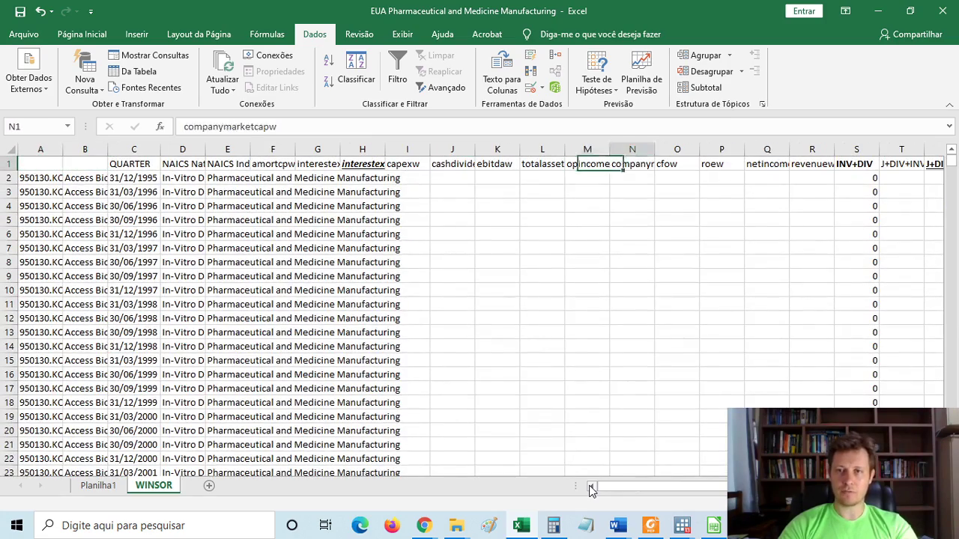
{"action": "key", "text": "Left"}
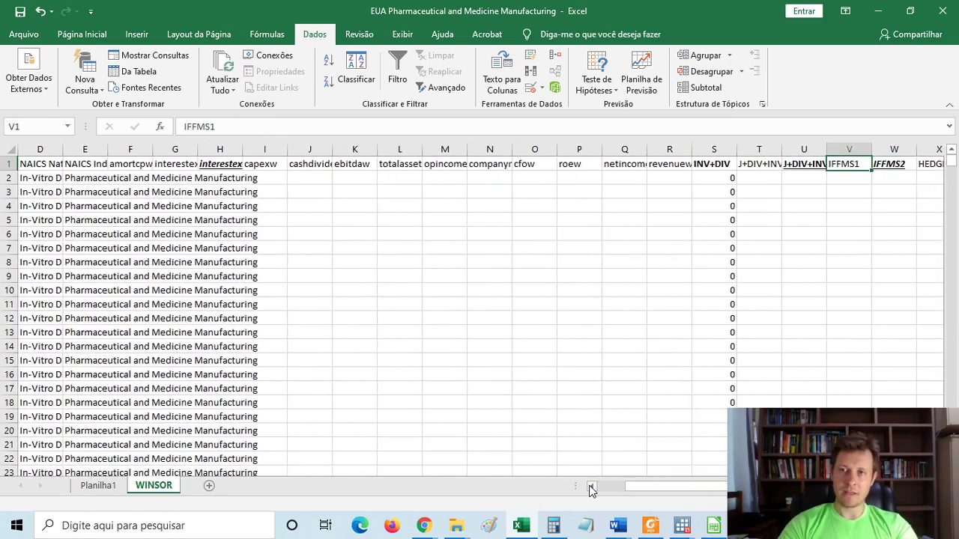
Examine the repeating quarter-end dates in the QUARTER column at the start of the data.
{"action": "key", "text": "ctrl+Home"}
{"action": "key", "text": "Down"}
{"action": "key", "text": "Right"}
{"action": "key", "text": "Right"}
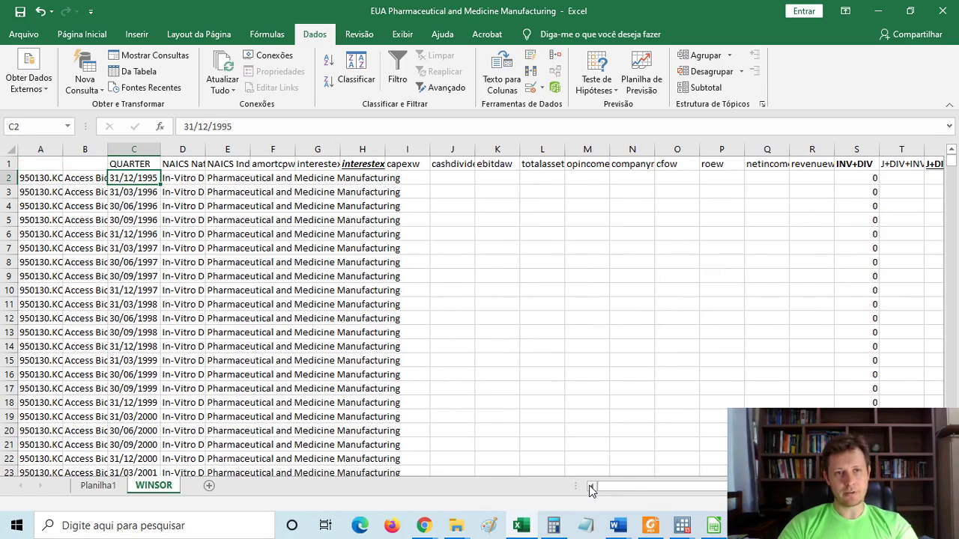
{"action": "key", "text": "Down"}
{"action": "key", "text": "Down"}
{"action": "key", "text": "Down"}
{"action": "key", "text": "Up"}
{"action": "key", "text": "Up"}
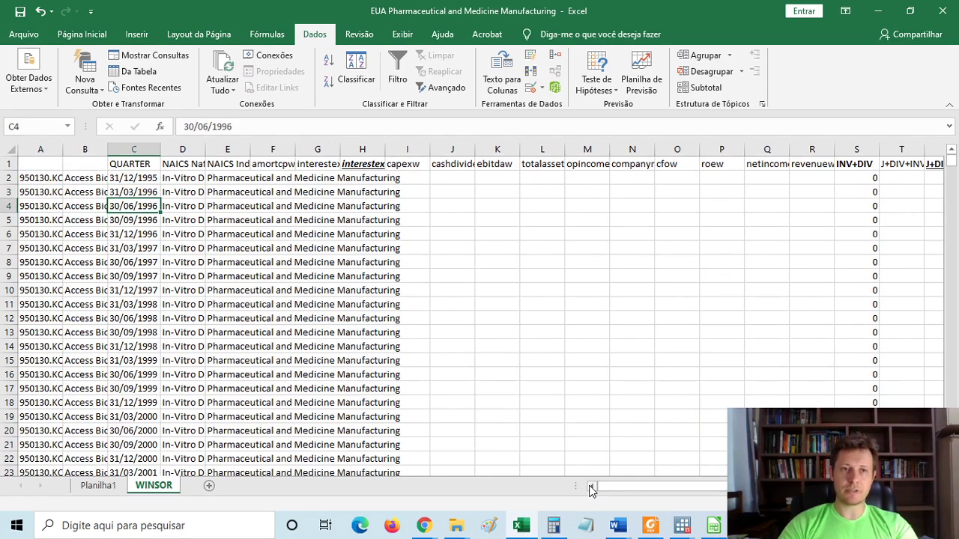
{"action": "key", "text": "Up"}
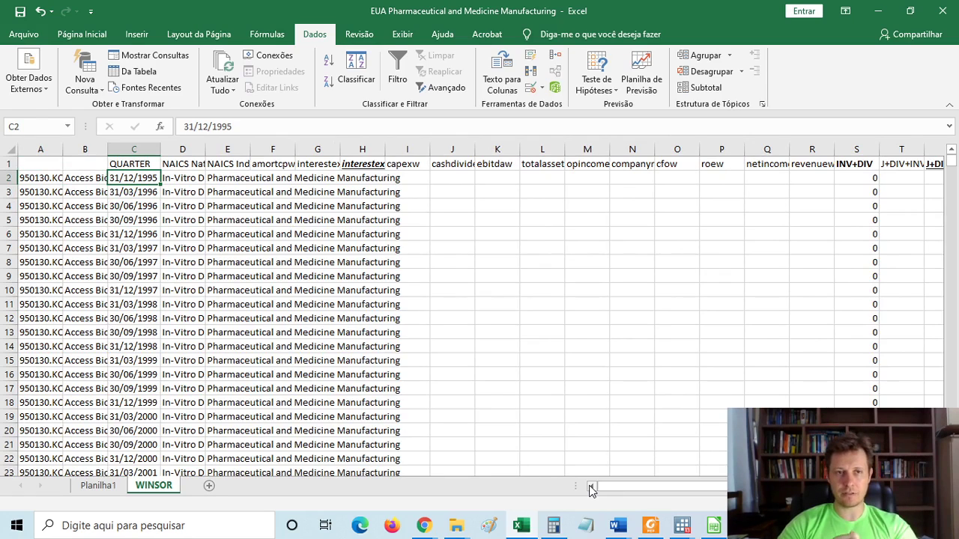
{"action": "key", "text": "Down"}
{"action": "key", "text": "Down"}
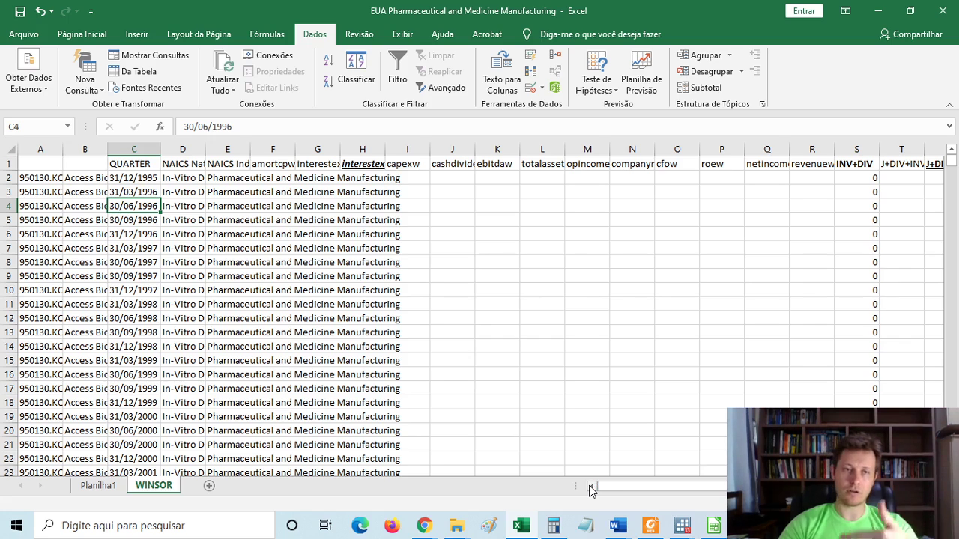
{"action": "key", "text": "Up"}
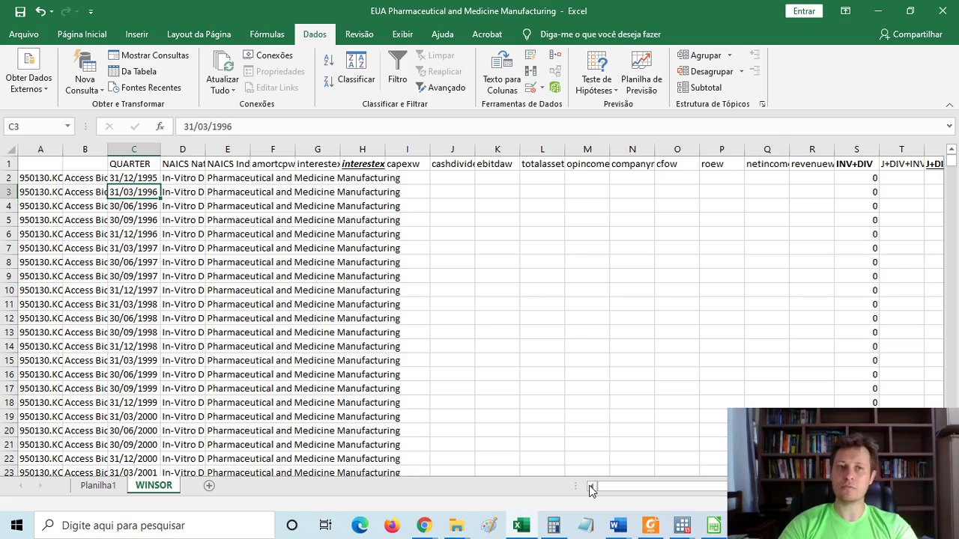
{"action": "key", "text": "Up"}
{"action": "key", "text": "Down"}
{"action": "key", "text": "Down"}
{"action": "key", "text": "Down"}
{"action": "key", "text": "Down"}
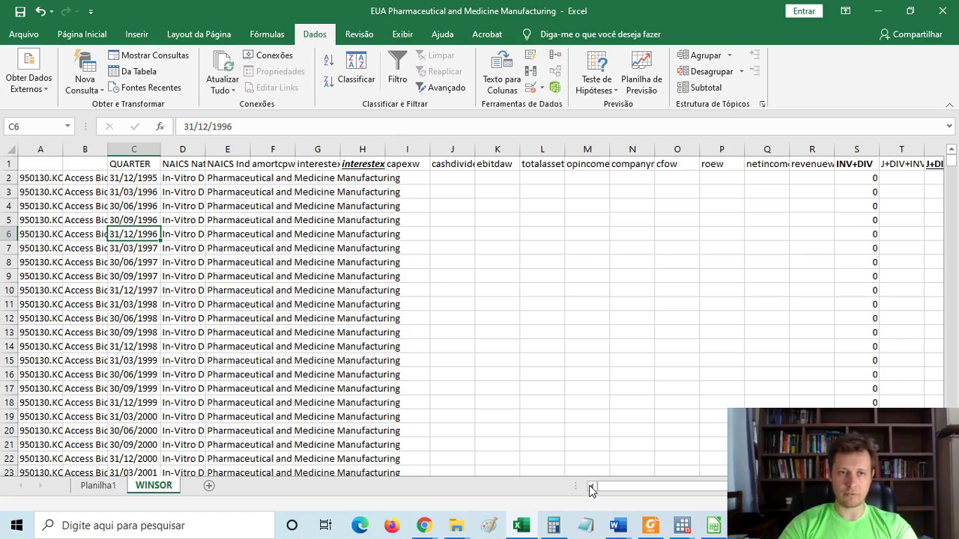
Examine the quarterly summary table below the data, including its dates and the INV DIV Med column.
{"action": "key", "text": "Left"}
{"action": "key", "text": "Left"}
{"action": "key", "text": "ctrl+Down"}
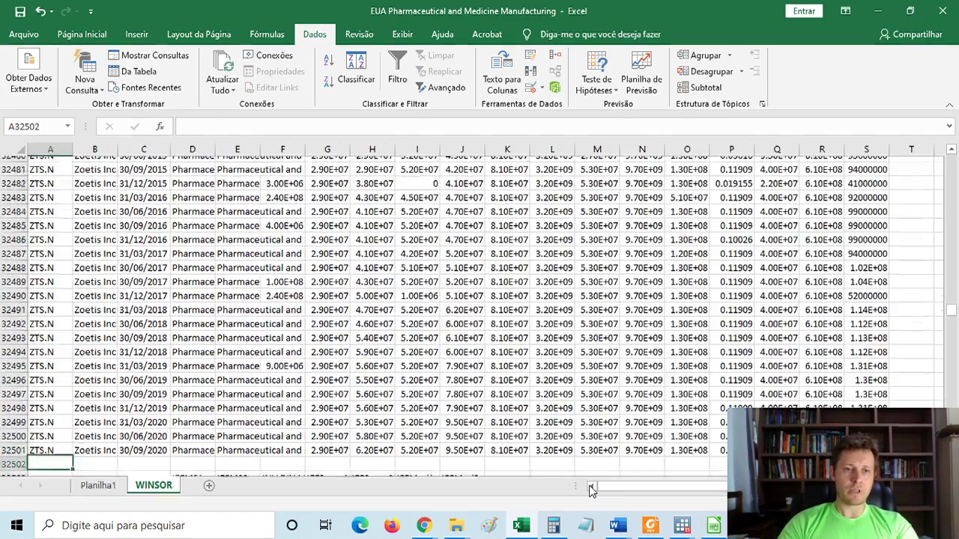
{"action": "key", "text": "Down"}
{"action": "key", "text": "Down"}
{"action": "key", "text": "Down"}
{"action": "key", "text": "Down"}
{"action": "key", "text": "Down"}
{"action": "key", "text": "Down"}
{"action": "key", "text": "Down"}
{"action": "key", "text": "Down"}
{"action": "key", "text": "Down"}
{"action": "key", "text": "Down"}
{"action": "key", "text": "Down"}
{"action": "key", "text": "Down"}
{"action": "key", "text": "Down"}
{"action": "key", "text": "Down"}
{"action": "key", "text": "Down"}
{"action": "key", "text": "Right"}
{"action": "key", "text": "Right"}
{"action": "key", "text": "Down"}
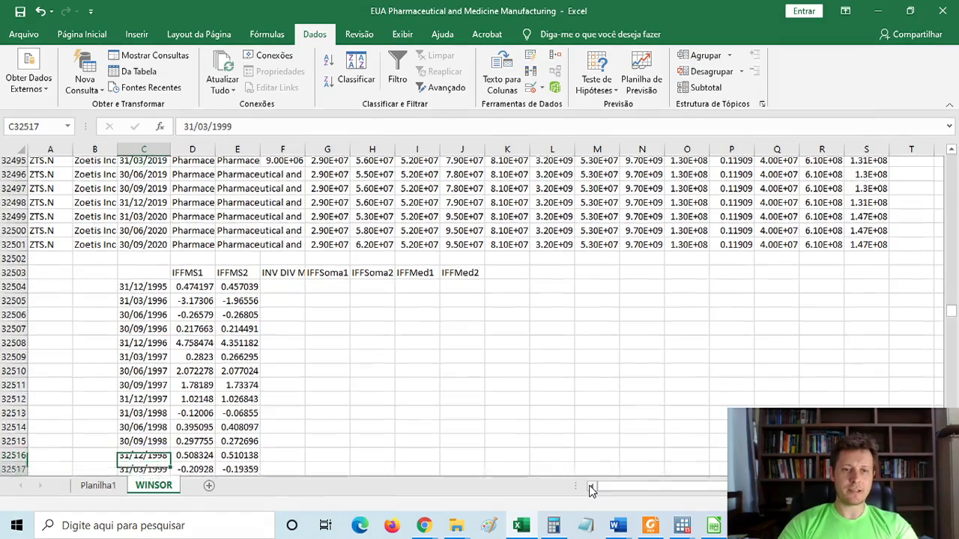
{"action": "key", "text": "Down"}
{"action": "key", "text": "Right"}
{"action": "key", "text": "Right"}
{"action": "key", "text": "Right"}
{"action": "key", "text": "ctrl+Up"}
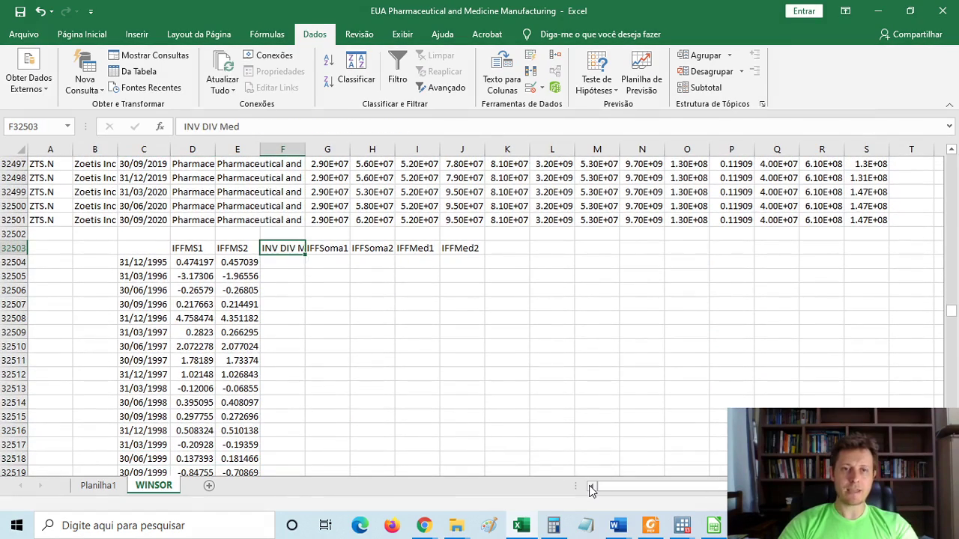
Start a MÉDIASE formula in F32504 under INV DIV Med, with C1:S32501 as its criteria range.
{"action": "key", "text": "Down"}
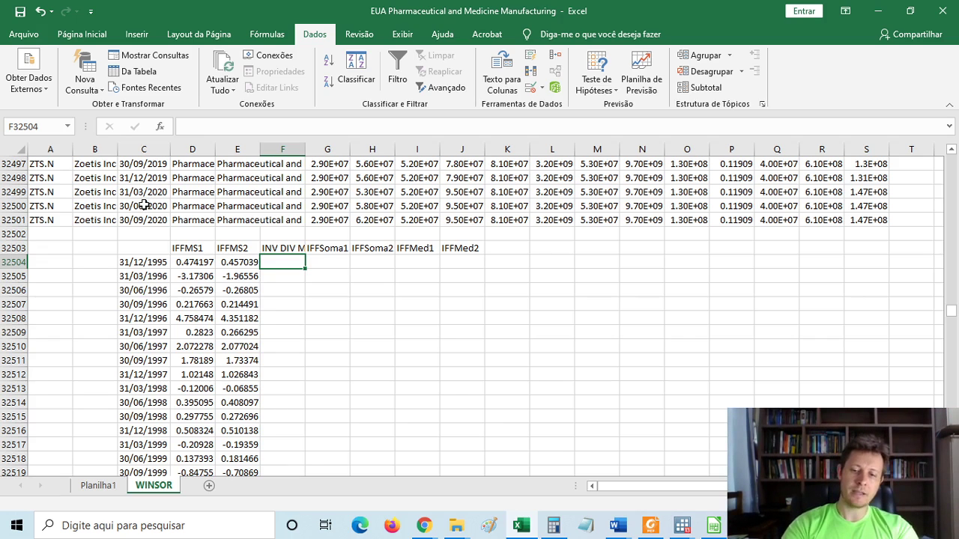
{"action": "type", "text": "=mé"}
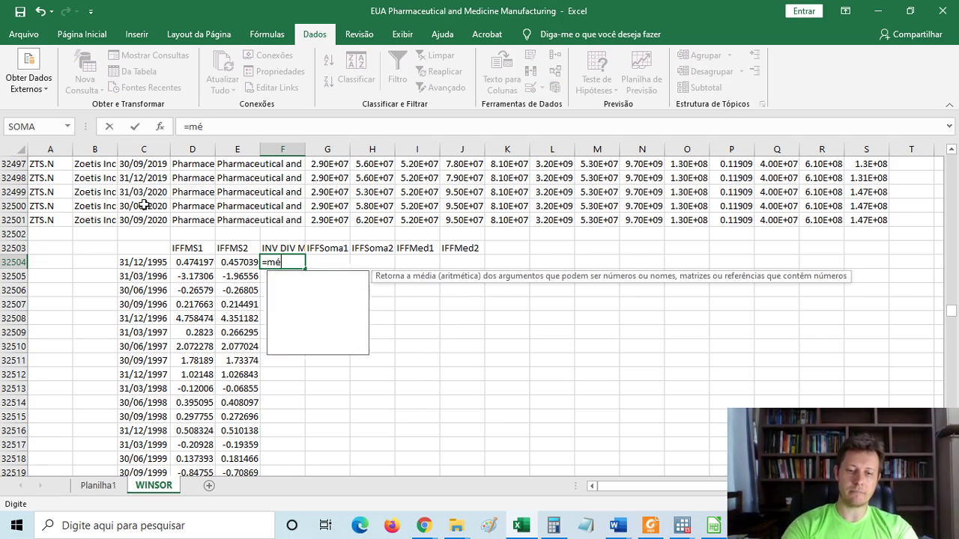
{"action": "type", "text": "diase"}
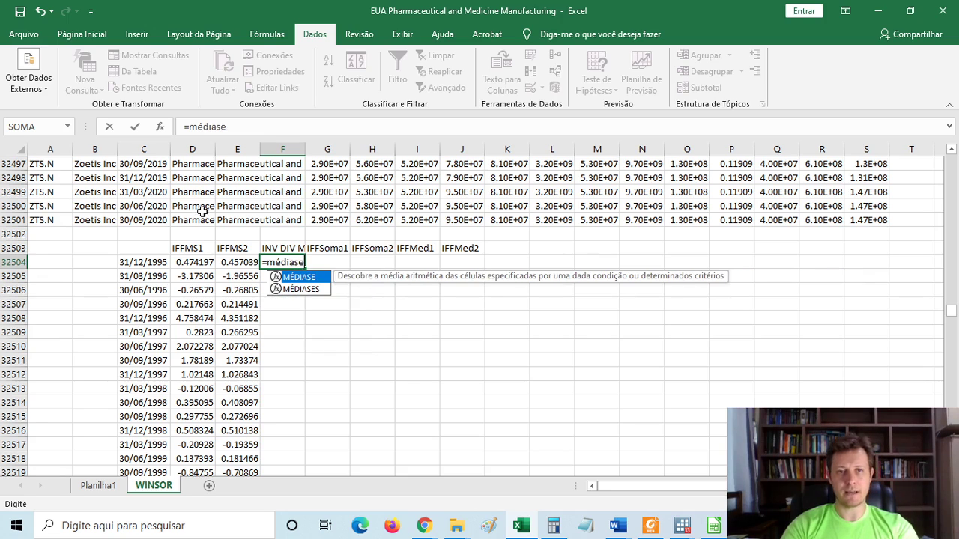
{"action": "double_click", "coordinate": [302, 280]}
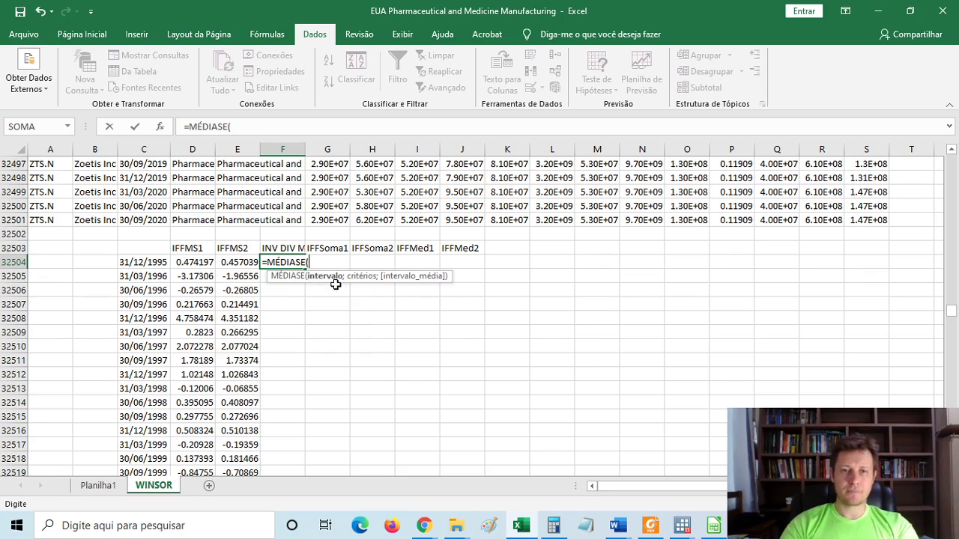
{"action": "left_click", "coordinate": [149, 222]}
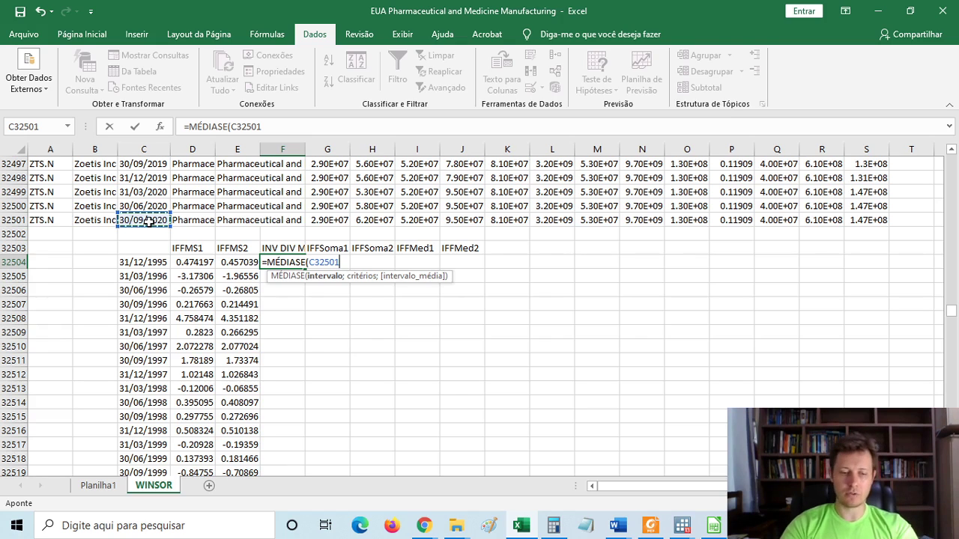
{"action": "key", "text": "ctrl+shift+Up"}
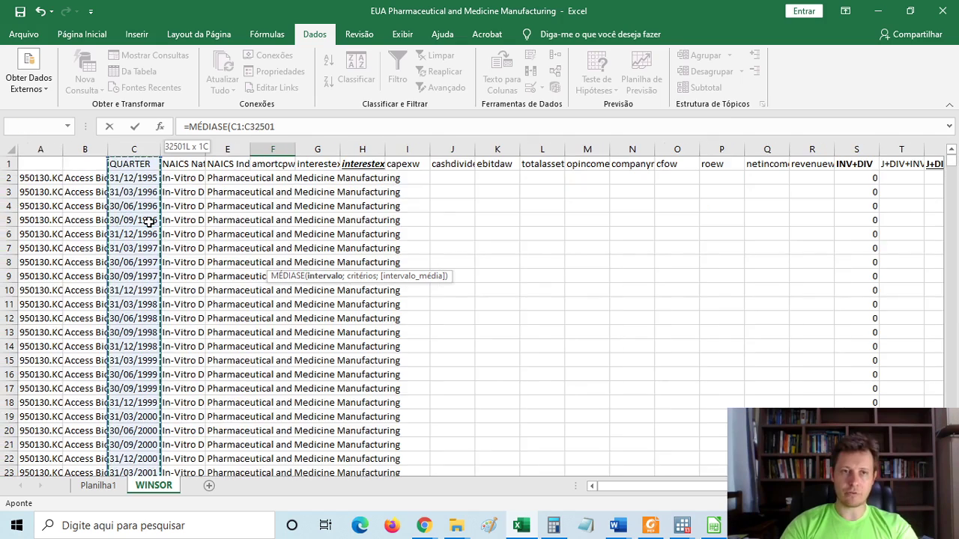
{"action": "key", "text": "shift+Right"}
{"action": "key", "text": "shift+Right"}
{"action": "key", "text": "shift+Right"}
{"action": "key", "text": "shift+Right"}
{"action": "key", "text": "shift+Right"}
{"action": "key", "text": "shift+Right"}
{"action": "key", "text": "shift+Right"}
{"action": "key", "text": "shift+Right"}
{"action": "key", "text": "shift+Right"}
{"action": "key", "text": "shift+Right"}
{"action": "key", "text": "shift+Right"}
{"action": "key", "text": "shift+Right"}
{"action": "key", "text": "shift+Right"}
{"action": "key", "text": "shift+Right"}
{"action": "key", "text": "shift+Right"}
{"action": "key", "text": "shift+Right"}
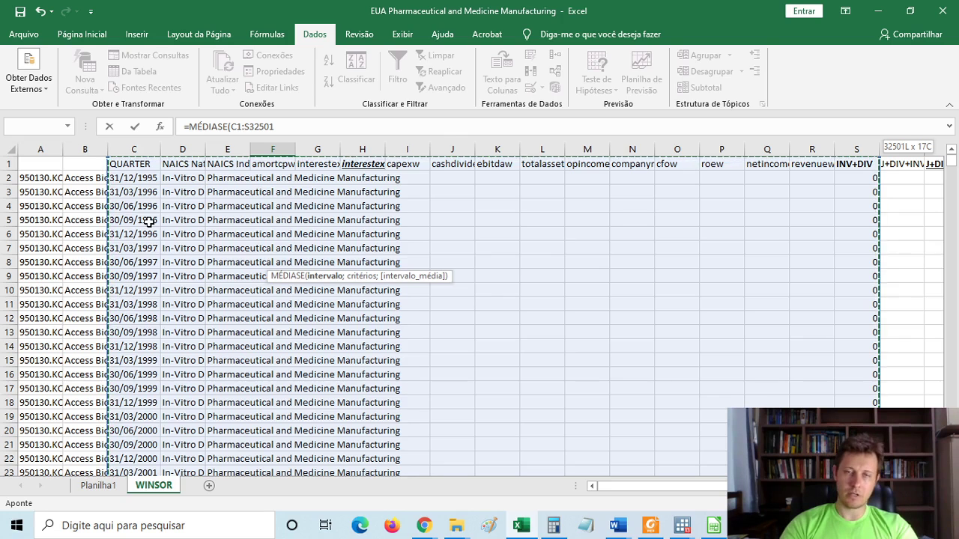
{"action": "type", "text": ";"}
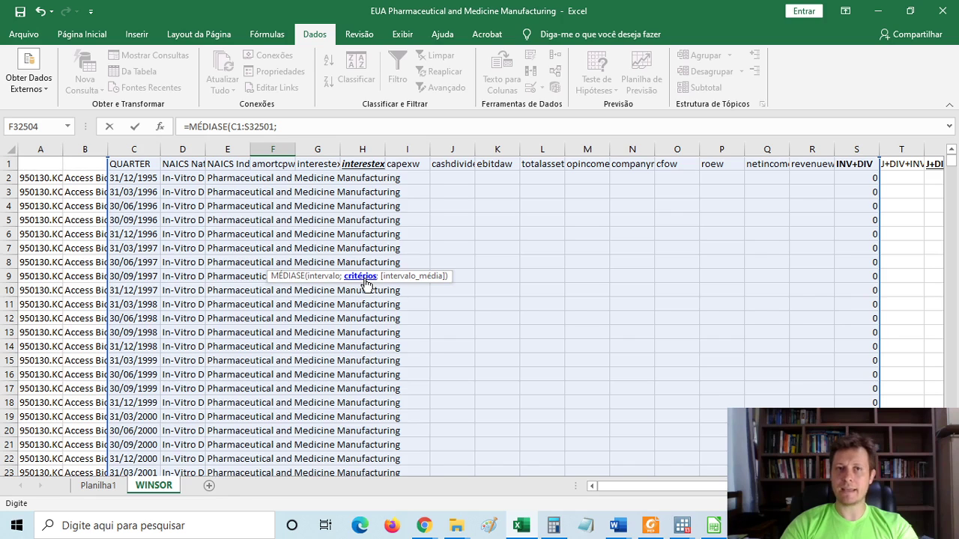
Set the formula's criterion to the quarter date in C32504.
{"action": "key", "text": "Left"}
{"action": "key", "text": "Left"}
{"action": "key", "text": "Left"}
{"action": "key", "text": "Left"}
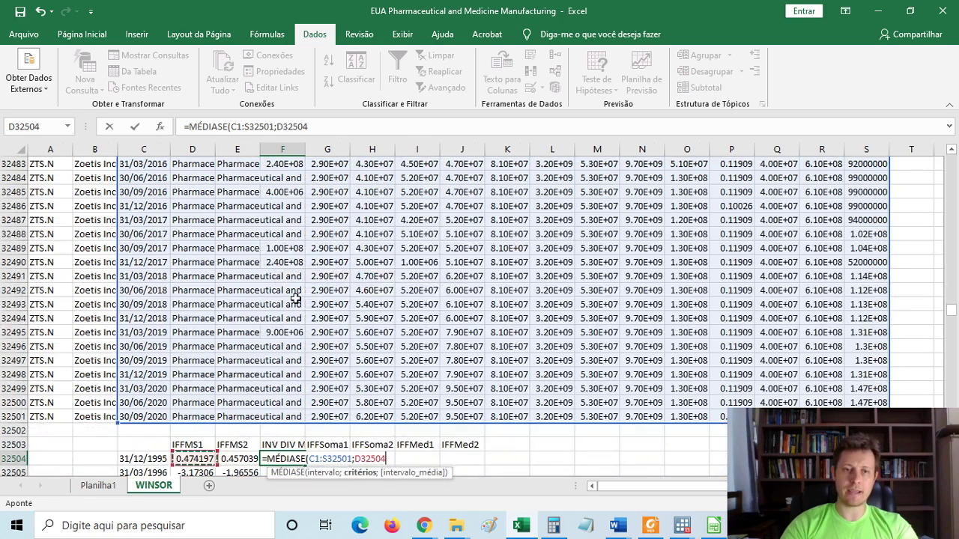
{"action": "key", "text": "Right"}
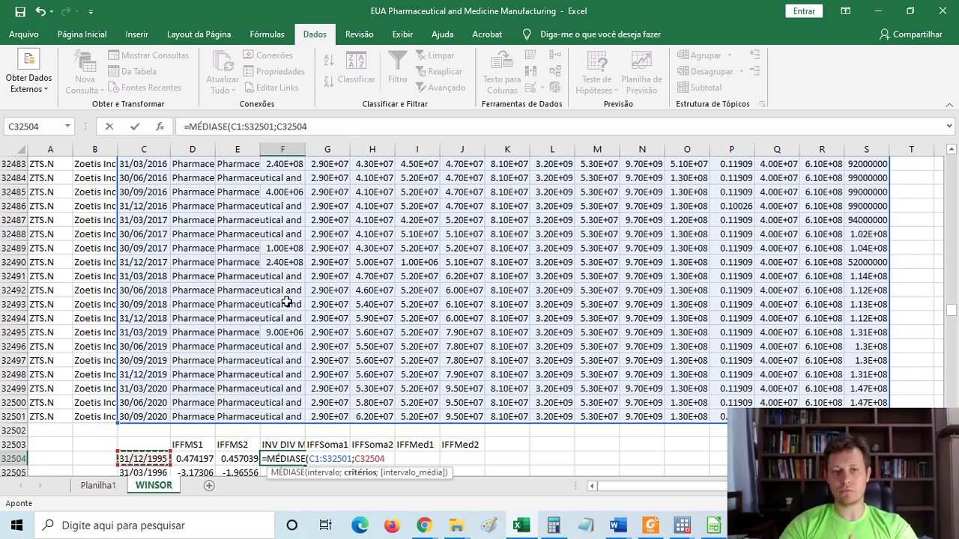
{"action": "scroll", "coordinate": [288, 322], "scroll_direction": "down", "scroll_amount": 2}
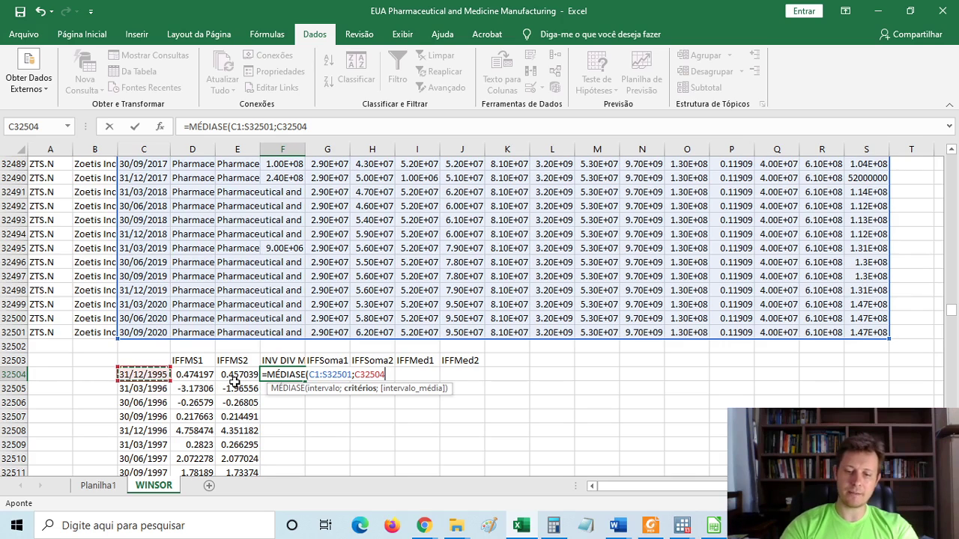
{"action": "type", "text": ";"}
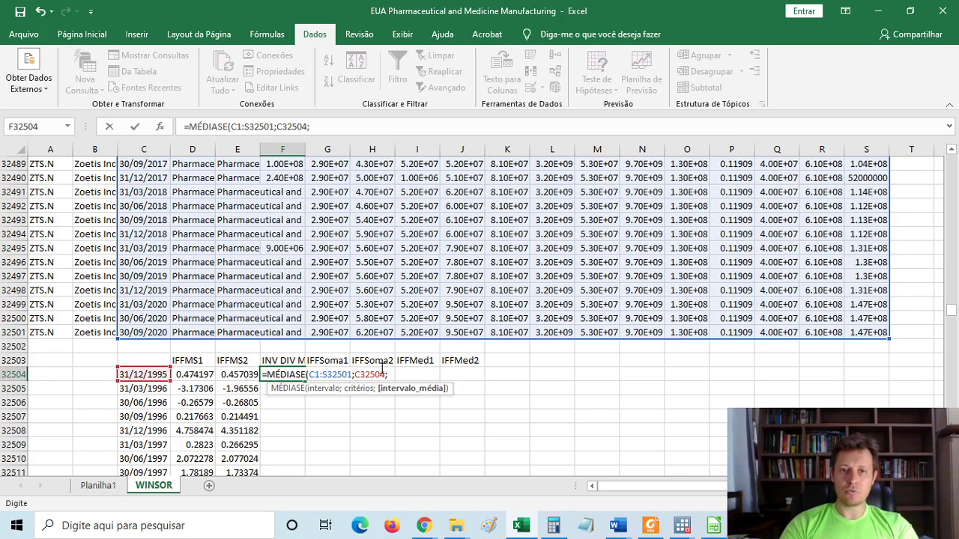
Set the averaging range to the INV+DIV column, S1:S32501, and close the formula's parenthesis.
{"action": "left_click", "coordinate": [141, 316]}
{"action": "key", "text": "ctrl+Up"}
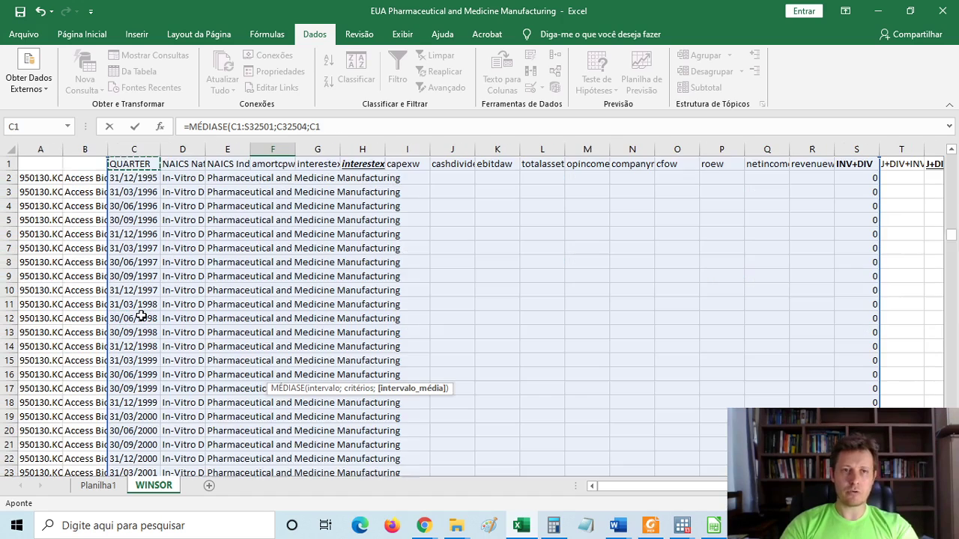
{"action": "key", "text": "Right"}
{"action": "key", "text": "Right"}
{"action": "key", "text": "Right"}
{"action": "key", "text": "Right"}
{"action": "key", "text": "Right"}
{"action": "key", "text": "Right"}
{"action": "key", "text": "Right"}
{"action": "key", "text": "Right"}
{"action": "key", "text": "Right"}
{"action": "key", "text": "Right"}
{"action": "key", "text": "Right"}
{"action": "key", "text": "Right"}
{"action": "key", "text": "Right"}
{"action": "key", "text": "Right"}
{"action": "key", "text": "Right"}
{"action": "key", "text": "Right"}
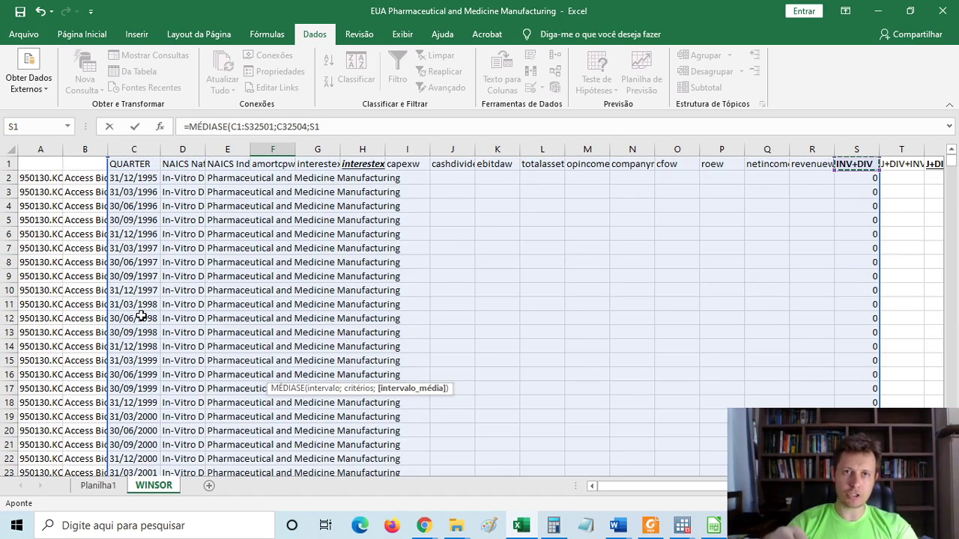
{"action": "key", "text": "ctrl+shift+Down"}
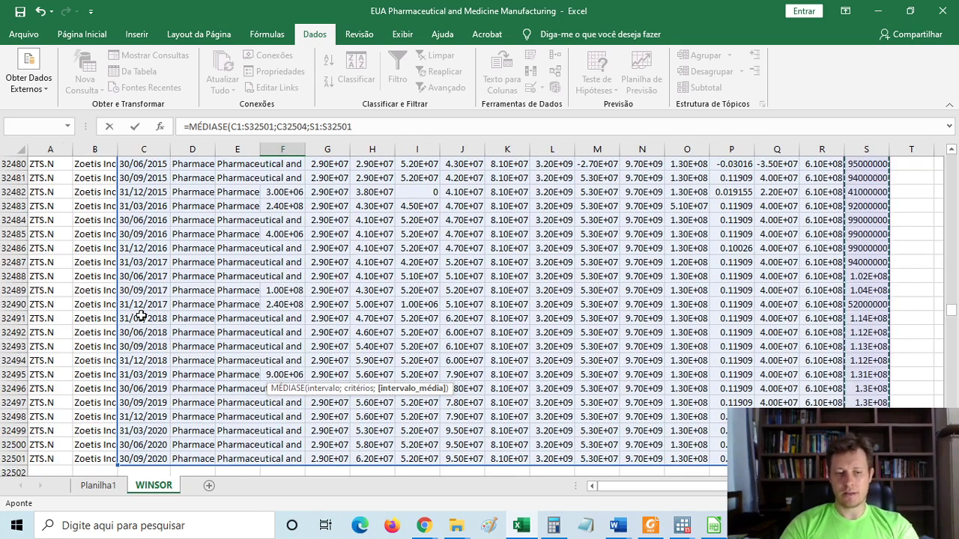
{"action": "type", "text": ")"}
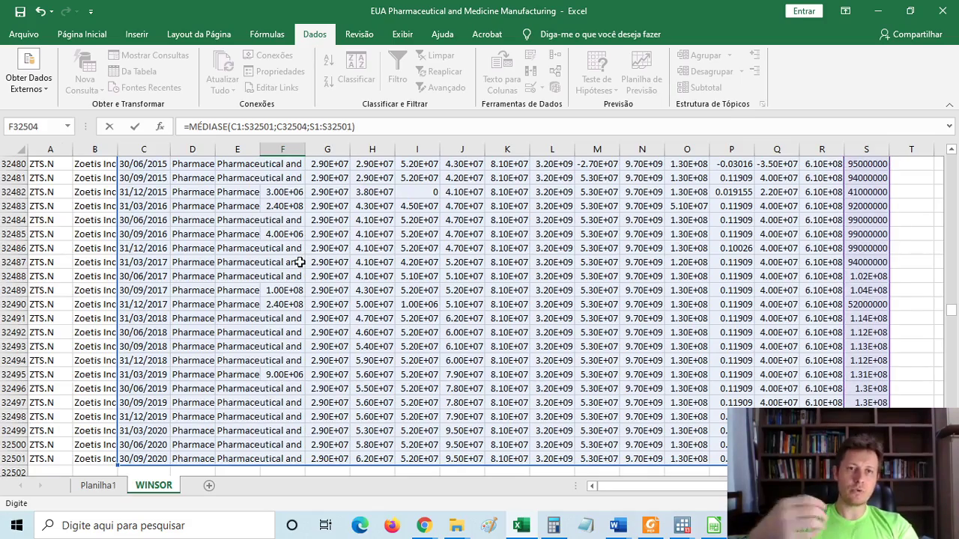
Lock the formula's first range as the absolute reference $C$1:$S$32501.
{"action": "scroll", "coordinate": [300, 262], "scroll_direction": "down", "scroll_amount": 1}
{"action": "scroll", "coordinate": [300, 263], "scroll_direction": "down", "scroll_amount": 1}
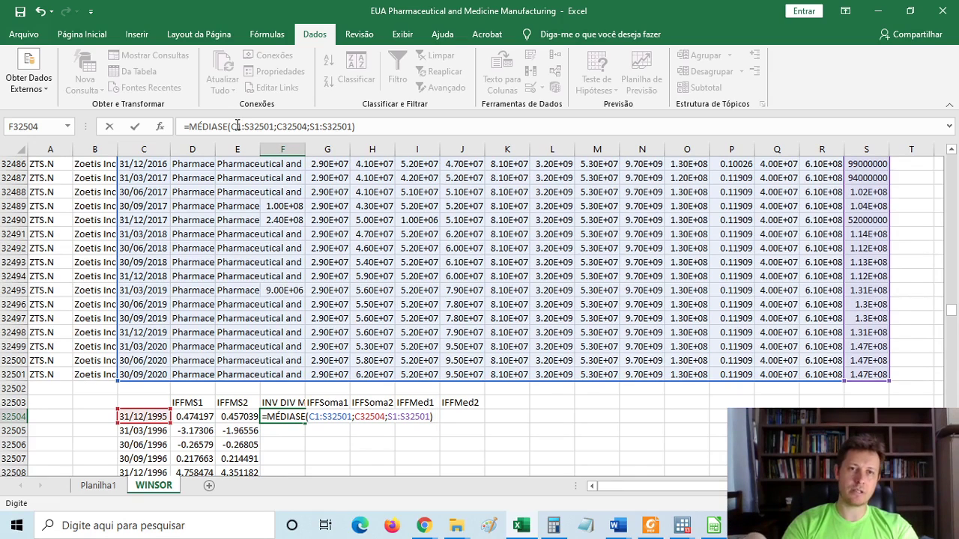
{"action": "left_click", "coordinate": [237, 126]}
{"action": "key", "text": "F4"}
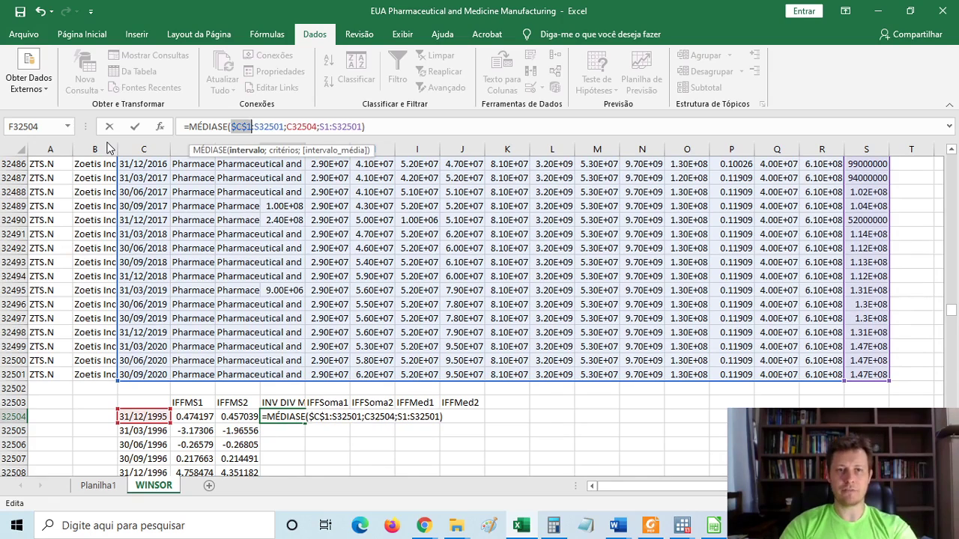
{"action": "key", "text": "Right"}
{"action": "key", "text": "F4"}
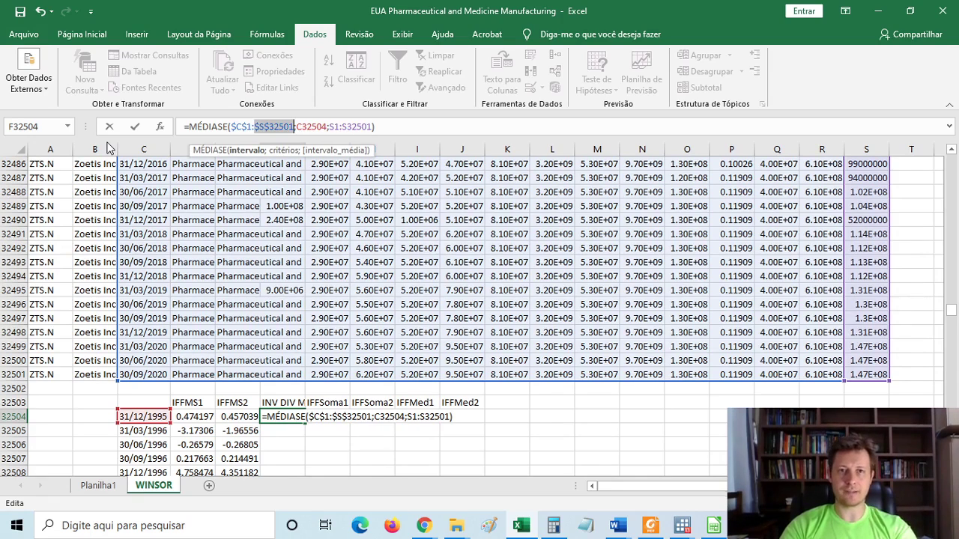
Lock the MÉDIASE averaging range as $S$1:$S$32501, keeping the criterion C32504 relative, and enter the formula in F32504.
{"action": "key", "text": "Right"}
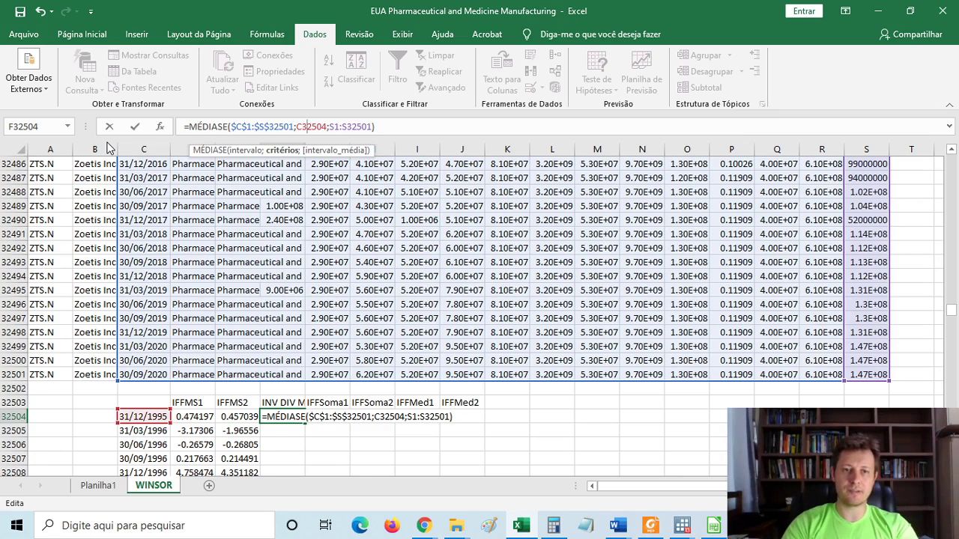
{"action": "key", "text": "Right"}
{"action": "key", "text": "Right"}
{"action": "key", "text": "Right"}
{"action": "key", "text": "Right"}
{"action": "key", "text": "Right"}
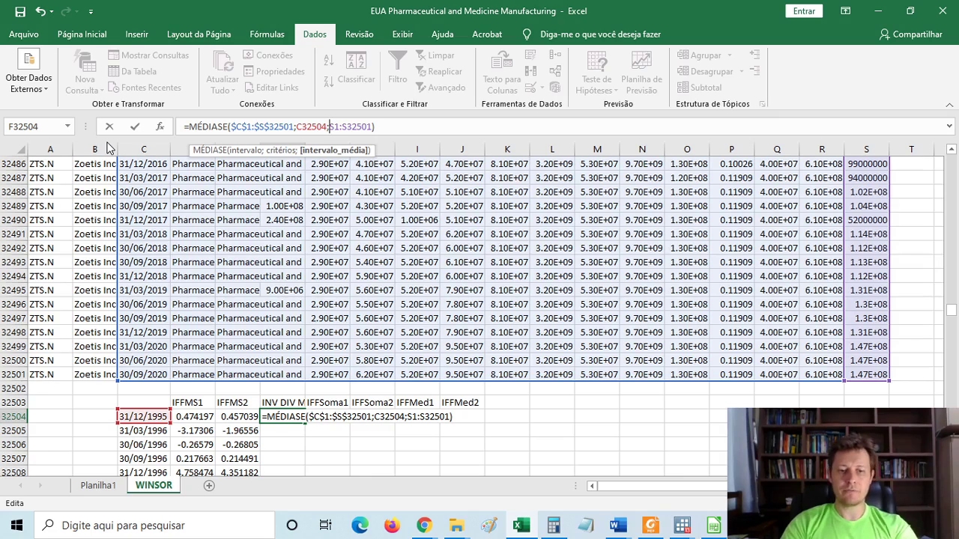
{"action": "key", "text": "F4"}
{"action": "key", "text": "Right"}
{"action": "key", "text": "Right"}
{"action": "key", "text": "F4"}
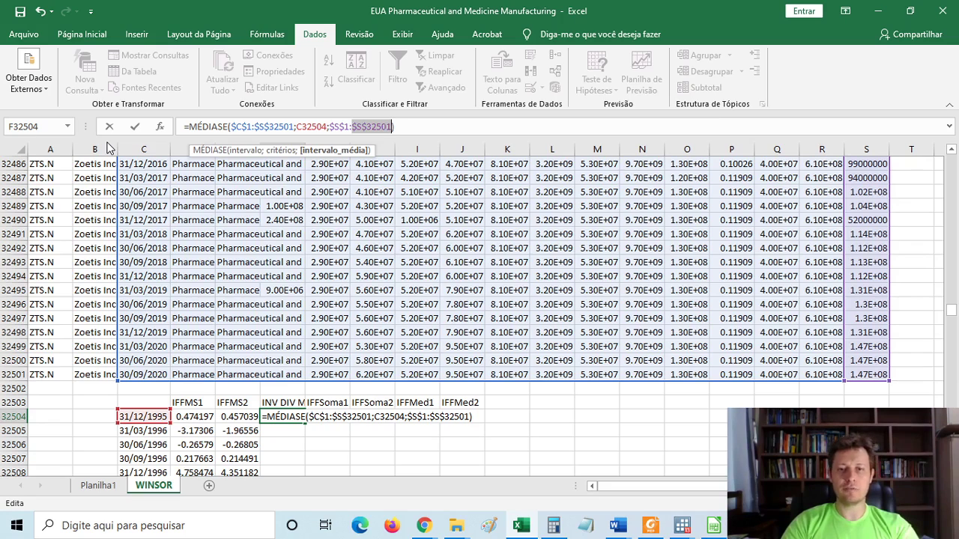
{"action": "key", "text": "Right"}
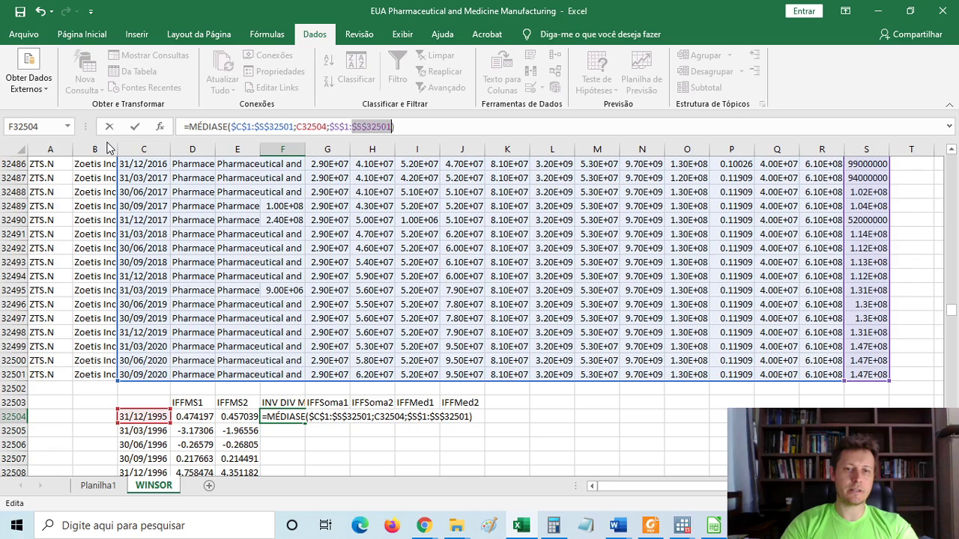
{"action": "key", "text": "Return"}
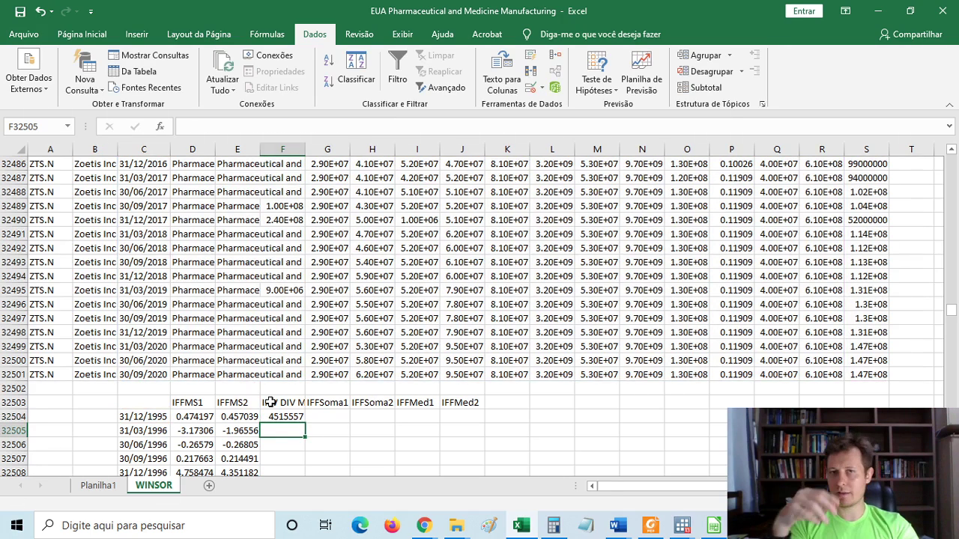
Fill the MÉDIASE formula from F32504 down the INV DIV Med column to the last quarter in row 32603.
{"action": "scroll", "coordinate": [270, 402], "scroll_direction": "down", "scroll_amount": 2}
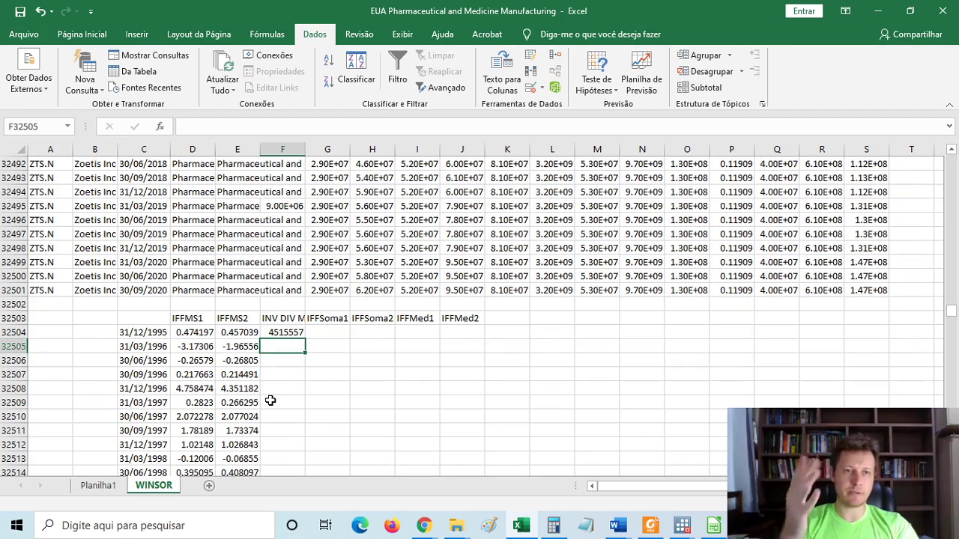
{"action": "left_click", "coordinate": [277, 332]}
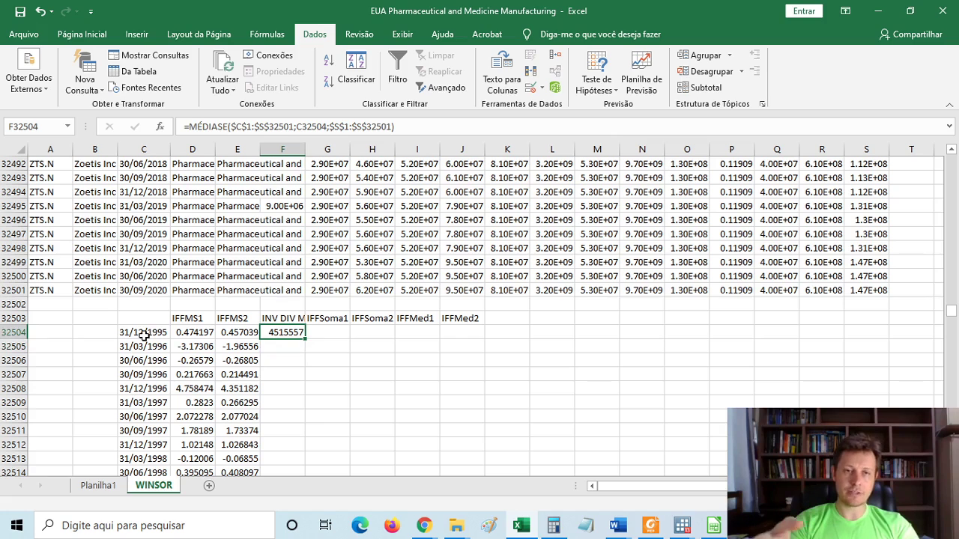
{"action": "double_click", "coordinate": [304, 339]}
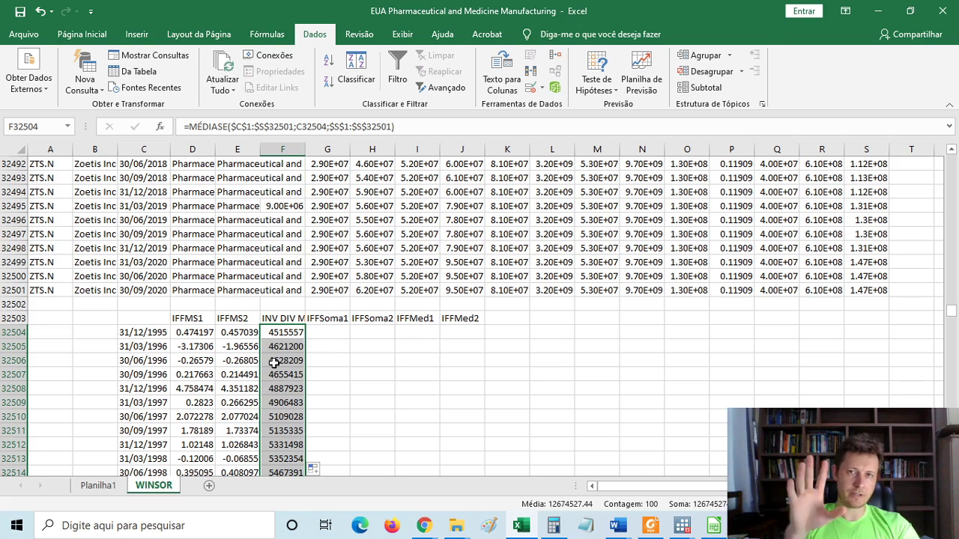
{"action": "scroll", "coordinate": [274, 360], "scroll_direction": "down", "scroll_amount": 3}
{"action": "scroll", "coordinate": [274, 361], "scroll_direction": "down", "scroll_amount": 10}
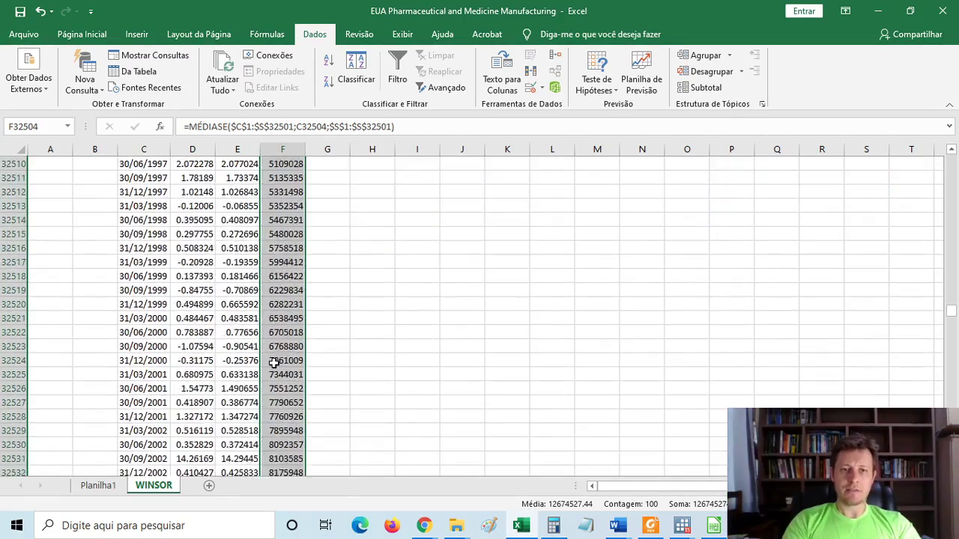
{"action": "scroll", "coordinate": [274, 362], "scroll_direction": "down", "scroll_amount": 16}
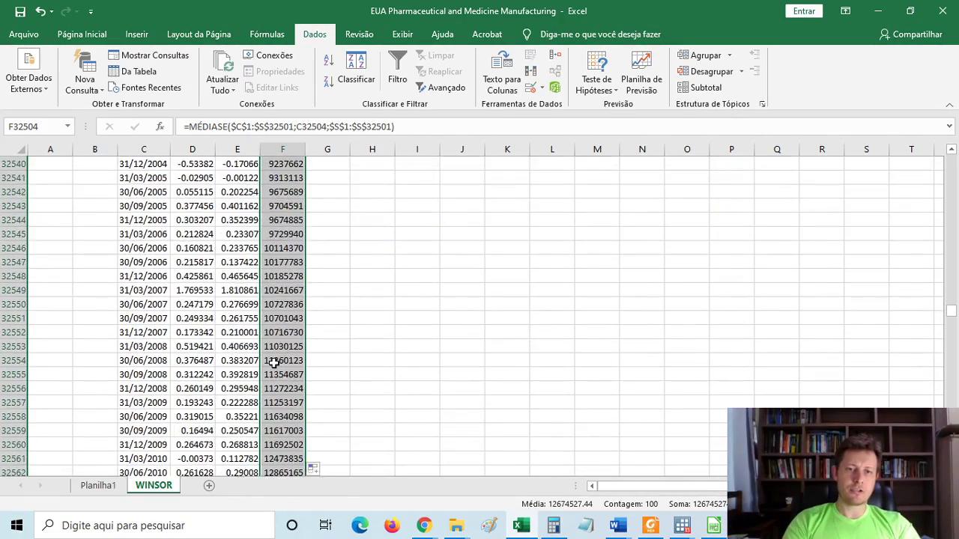
{"action": "scroll", "coordinate": [274, 363], "scroll_direction": "down", "scroll_amount": 3}
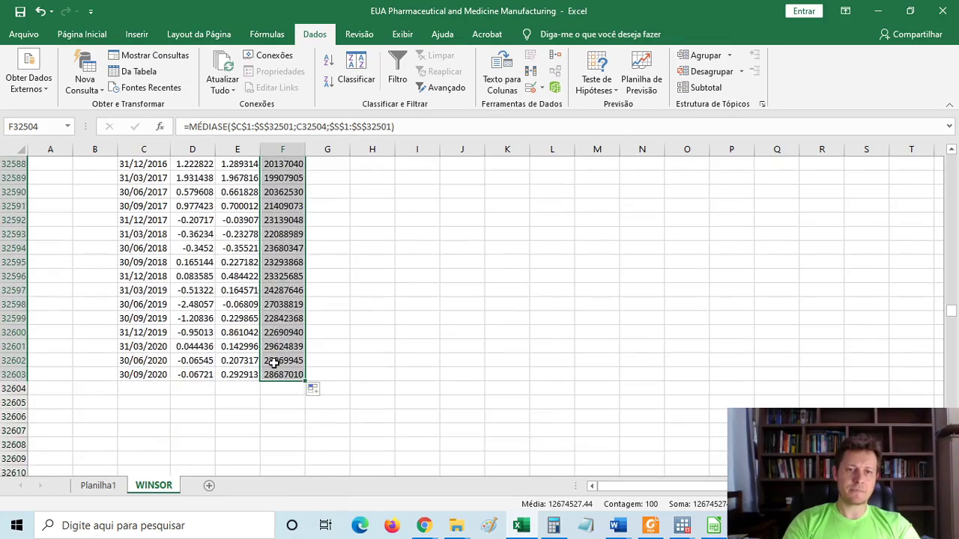
{"action": "scroll", "coordinate": [274, 361], "scroll_direction": "up", "scroll_amount": 16}
{"action": "scroll", "coordinate": [274, 363], "scroll_direction": "up", "scroll_amount": 15}
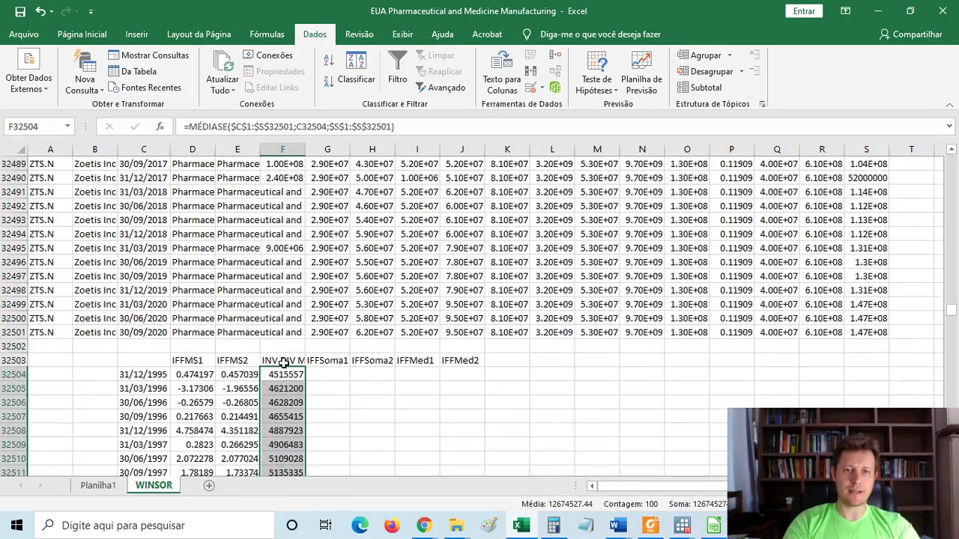
Examine the filled formulas in F32504 through F32510 to check their locked ranges and each row's date criterion.
{"action": "left_click", "coordinate": [277, 371]}
{"action": "key", "text": "F2"}
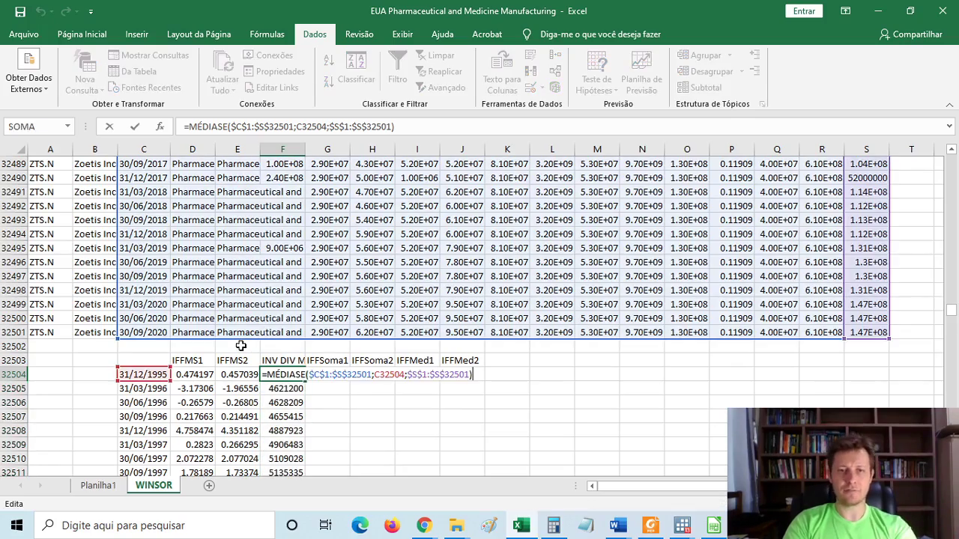
{"action": "key", "text": "Return"}
{"action": "key", "text": "F2"}
{"action": "key", "text": "Return"}
{"action": "key", "text": "F2"}
{"action": "key", "text": "Return"}
{"action": "key", "text": "F2"}
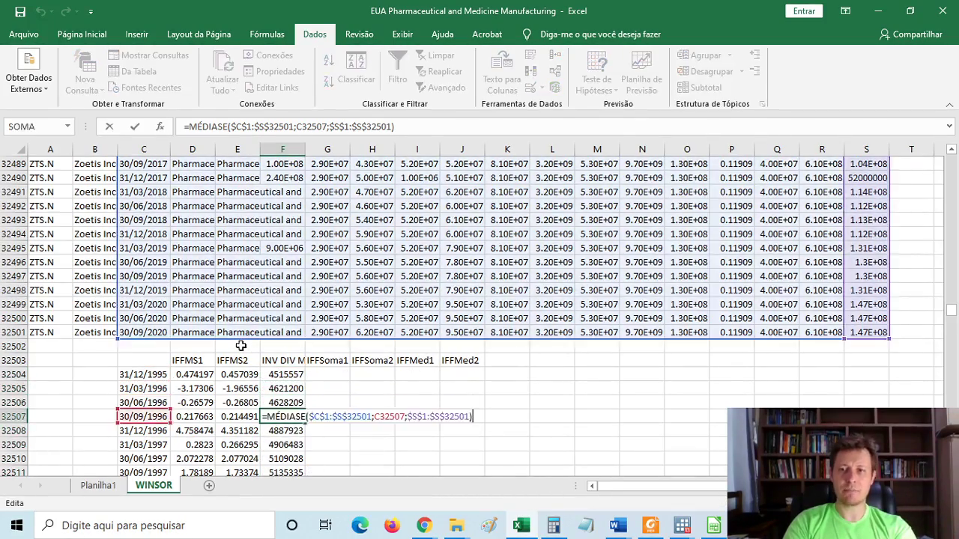
{"action": "key", "text": "Return"}
{"action": "key", "text": "F2"}
{"action": "key", "text": "Return"}
{"action": "key", "text": "F2"}
{"action": "key", "text": "Return"}
{"action": "key", "text": "F2"}
{"action": "key", "text": "Escape"}
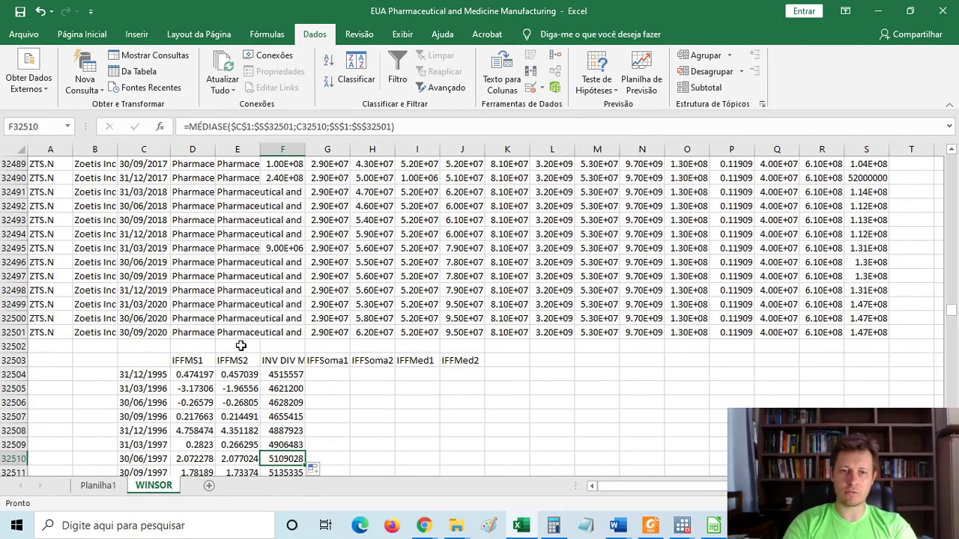
Start a SOMASE formula in G32504 under IFFSoma1, with C1:AI32501 as its criteria range.
{"action": "key", "text": "Right"}
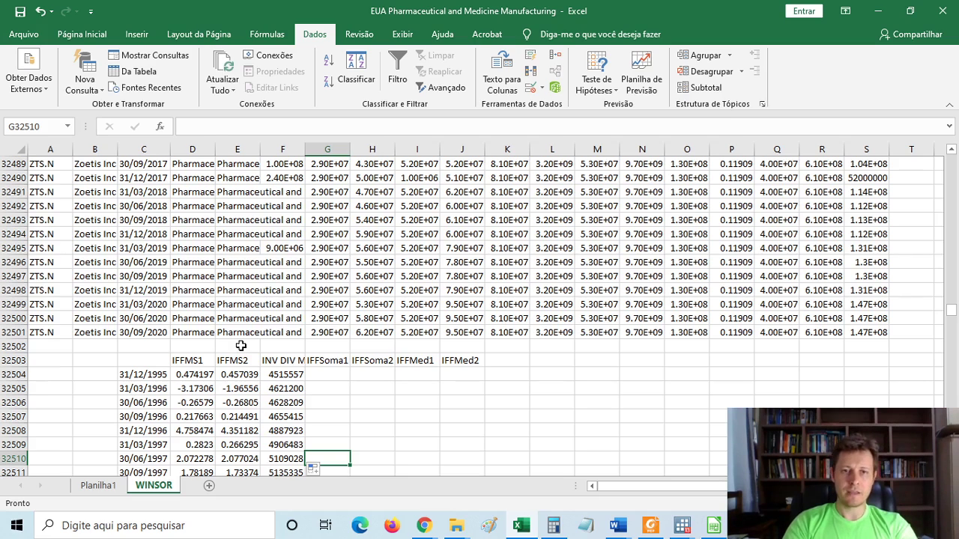
{"action": "key", "text": "ctrl+Up"}
{"action": "key", "text": "Down"}
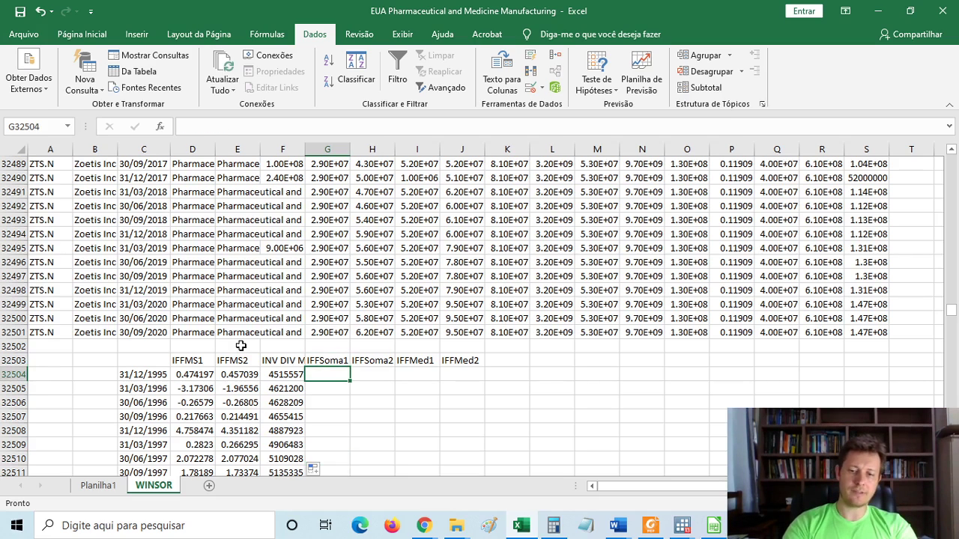
{"action": "type", "text": "=somas"}
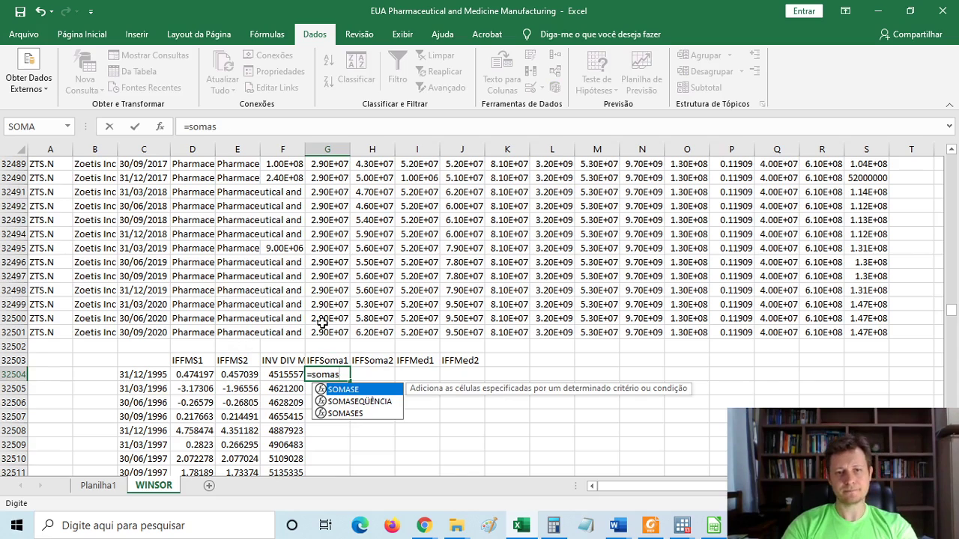
{"action": "double_click", "coordinate": [352, 389]}
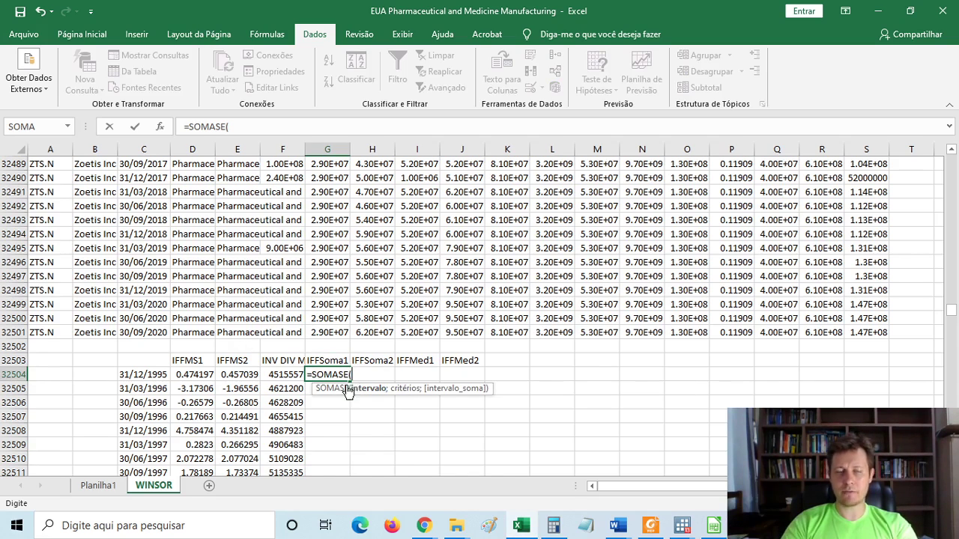
{"action": "left_click", "coordinate": [148, 332]}
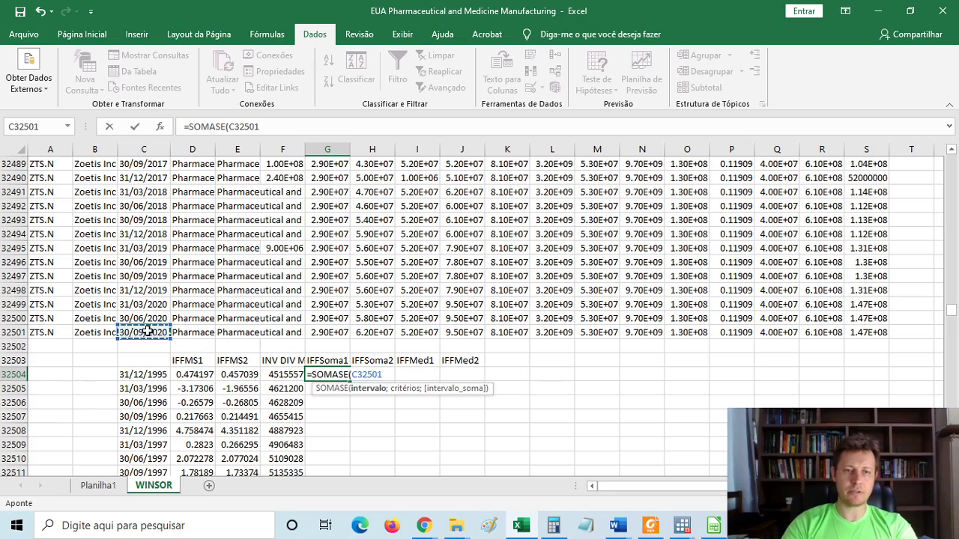
{"action": "key", "text": "ctrl+shift+Up"}
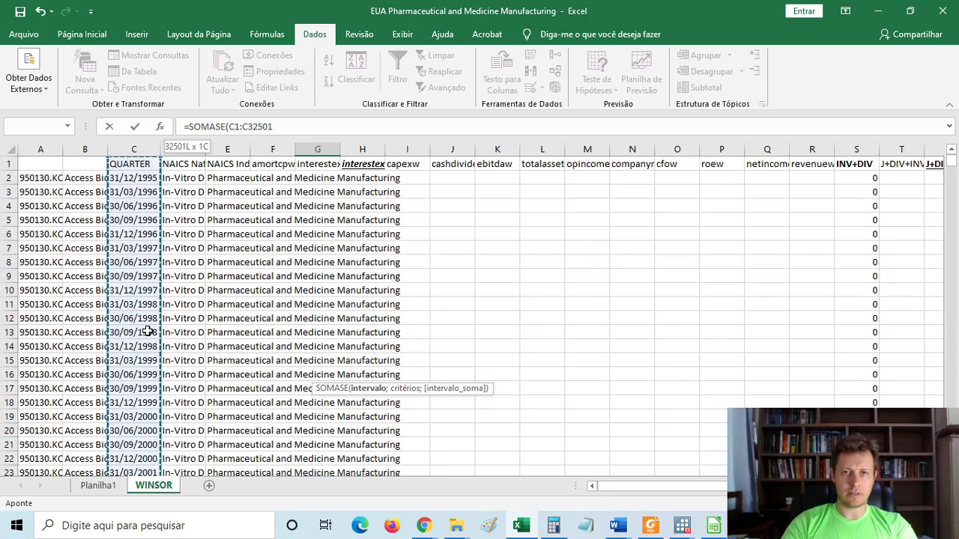
{"action": "key", "text": "shift+Right"}
{"action": "key", "text": "shift+Right"}
{"action": "key", "text": "shift+Right"}
{"action": "key", "text": "shift+Right"}
{"action": "key", "text": "shift+Right"}
{"action": "key", "text": "shift+Right"}
{"action": "key", "text": "shift+Right"}
{"action": "key", "text": "shift+Right"}
{"action": "key", "text": "shift+Right"}
{"action": "key", "text": "shift+Right"}
{"action": "key", "text": "shift+Right"}
{"action": "key", "text": "shift+Right"}
{"action": "key", "text": "shift+Right"}
{"action": "key", "text": "shift+Right"}
{"action": "key", "text": "shift+Right"}
{"action": "key", "text": "shift+Right"}
{"action": "key", "text": "shift+Right"}
{"action": "key", "text": "shift+Right"}
{"action": "key", "text": "shift+Right"}
{"action": "key", "text": "shift+Right"}
{"action": "key", "text": "shift+Right"}
{"action": "key", "text": "shift+Right"}
{"action": "key", "text": "shift+Right"}
{"action": "key", "text": "shift+Right"}
{"action": "key", "text": "shift+Right"}
{"action": "key", "text": "shift+Right"}
{"action": "key", "text": "shift+Right"}
{"action": "key", "text": "shift+Right"}
{"action": "key", "text": "shift+Right"}
{"action": "key", "text": "shift+Right"}
{"action": "key", "text": "shift+Right"}
{"action": "key", "text": "shift+Right"}
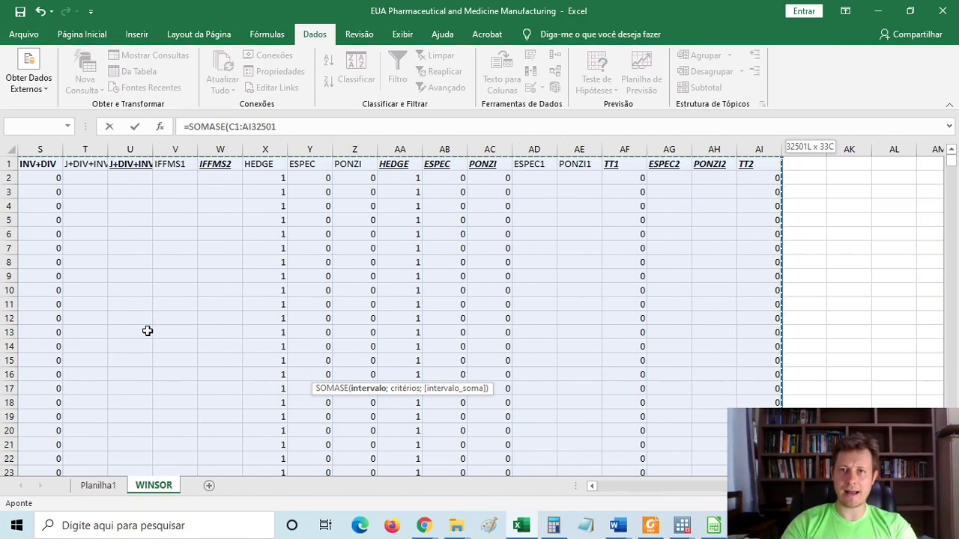
{"action": "type", "text": ";"}
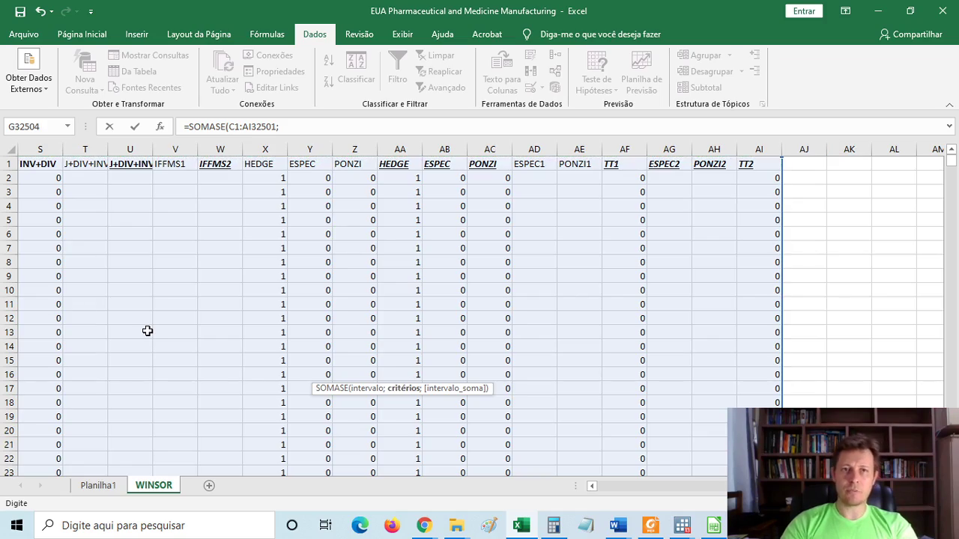
Set the SOMASE criterion to the quarter date in C32504.
{"action": "key", "text": "Left"}
{"action": "key", "text": "Left"}
{"action": "key", "text": "Left"}
{"action": "key", "text": "Left"}
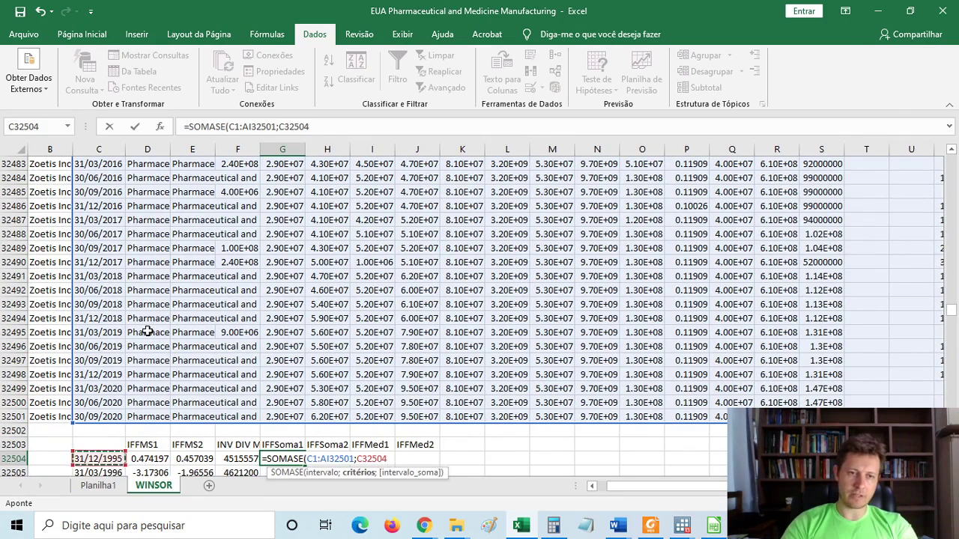
{"action": "type", "text": ";"}
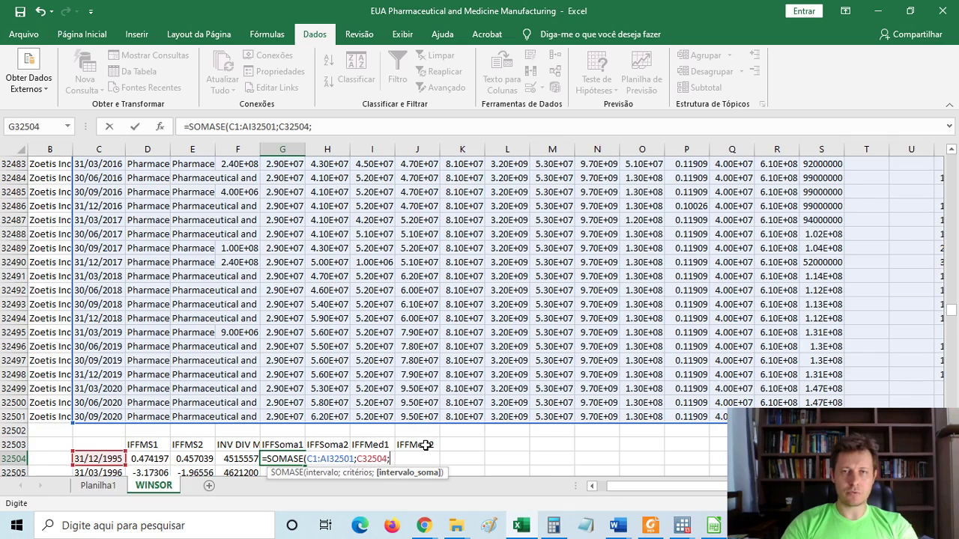
Set the sum range to the TT1 column, AF1:AF32501, and close the SOMASE formula's parenthesis.
{"action": "left_click", "coordinate": [116, 370]}
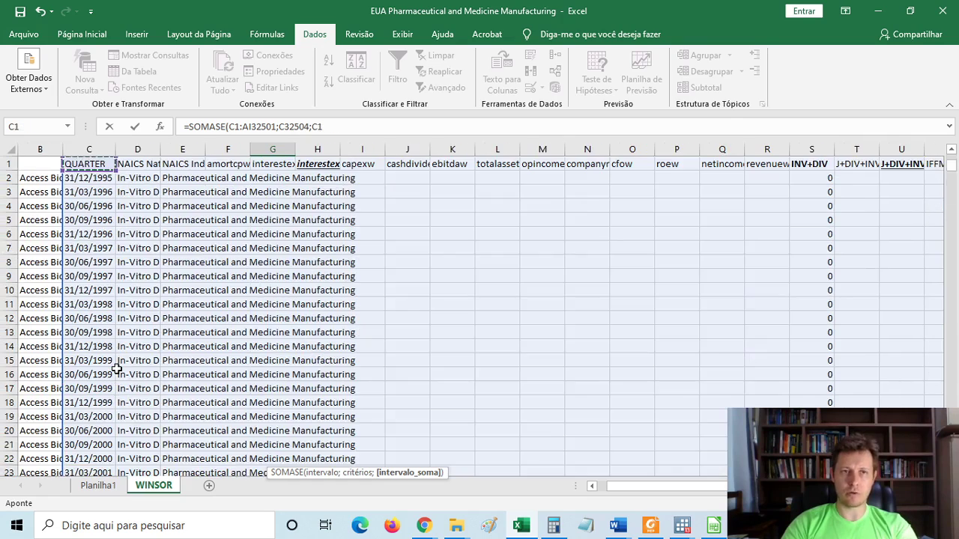
{"action": "key", "text": "ctrl+Up"}
{"action": "key", "text": "ctrl+Right"}
{"action": "key", "text": "Left"}
{"action": "key", "text": "Left"}
{"action": "key", "text": "Left"}
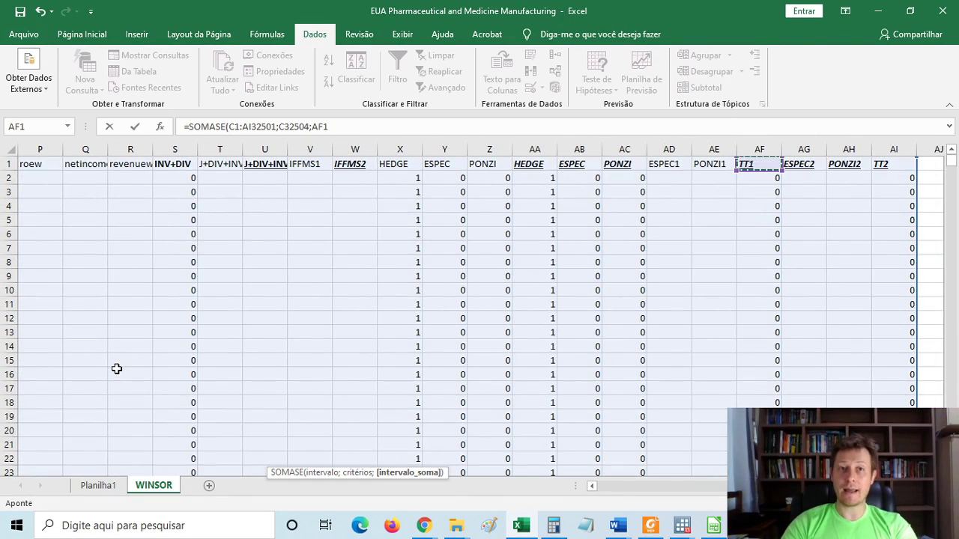
{"action": "key", "text": "ctrl+shift+Down"}
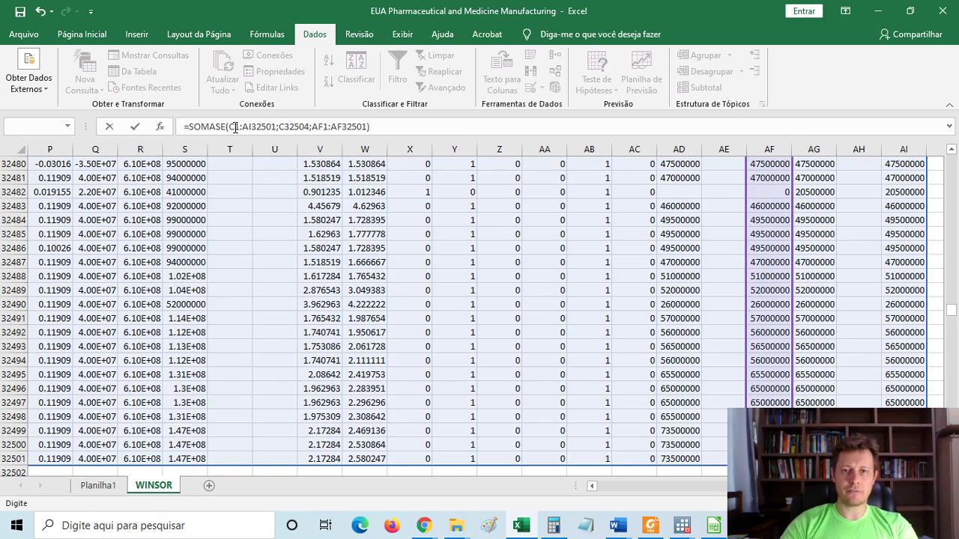
Lock the SOMASE criteria range as $C$1:$AI$32501 and fix only the criterion's column as $C32504.
{"action": "left_click", "coordinate": [234, 128]}
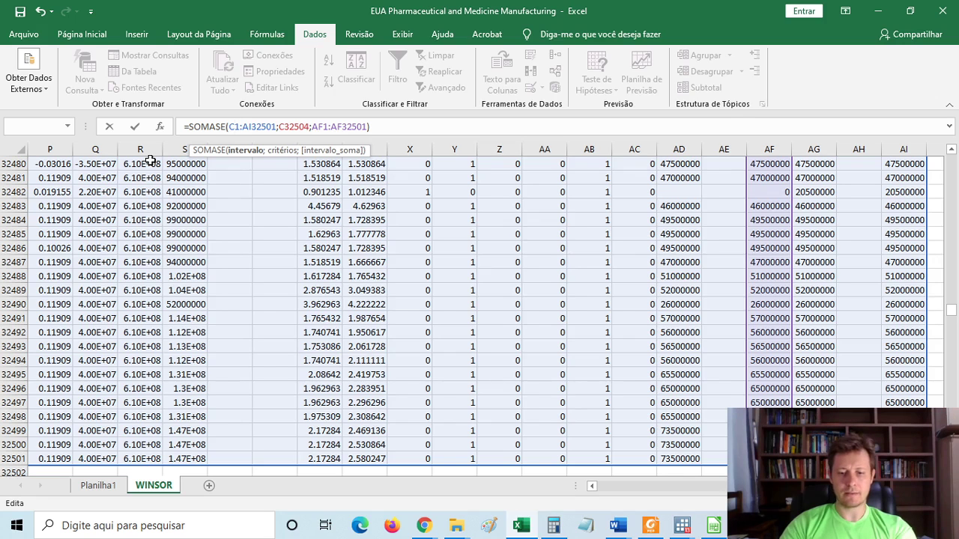
{"action": "key", "text": "F4"}
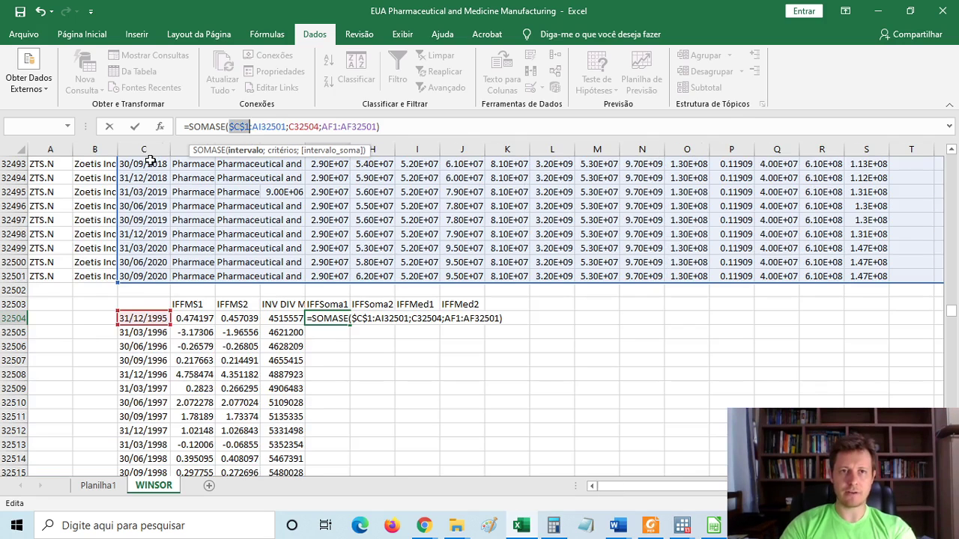
{"action": "key", "text": "Right"}
{"action": "key", "text": "Right"}
{"action": "key", "text": "F4"}
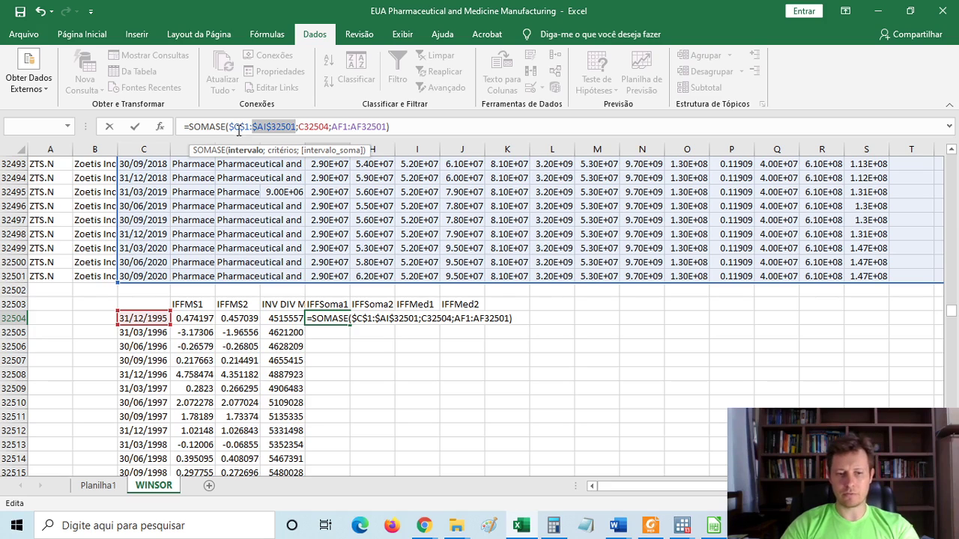
{"action": "left_click", "coordinate": [298, 129]}
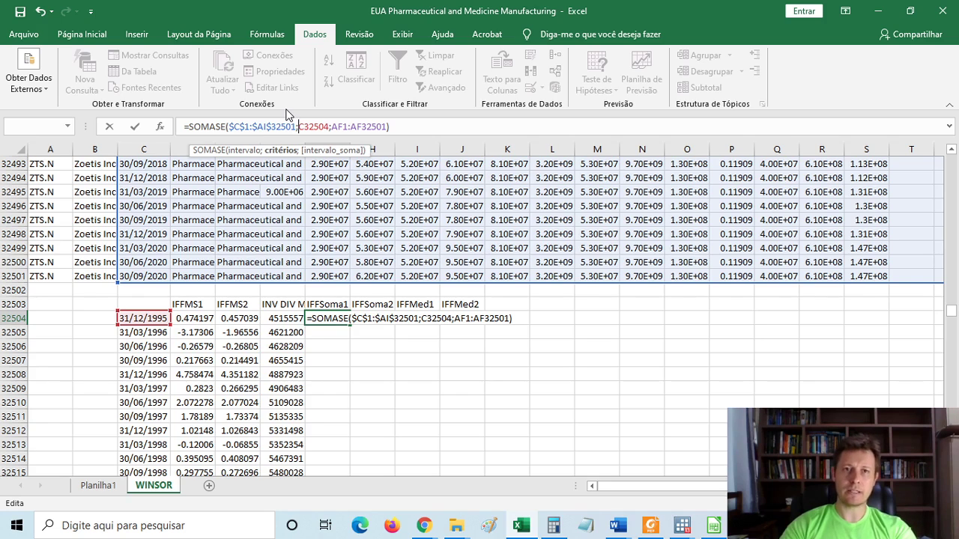
{"action": "type", "text": "$"}
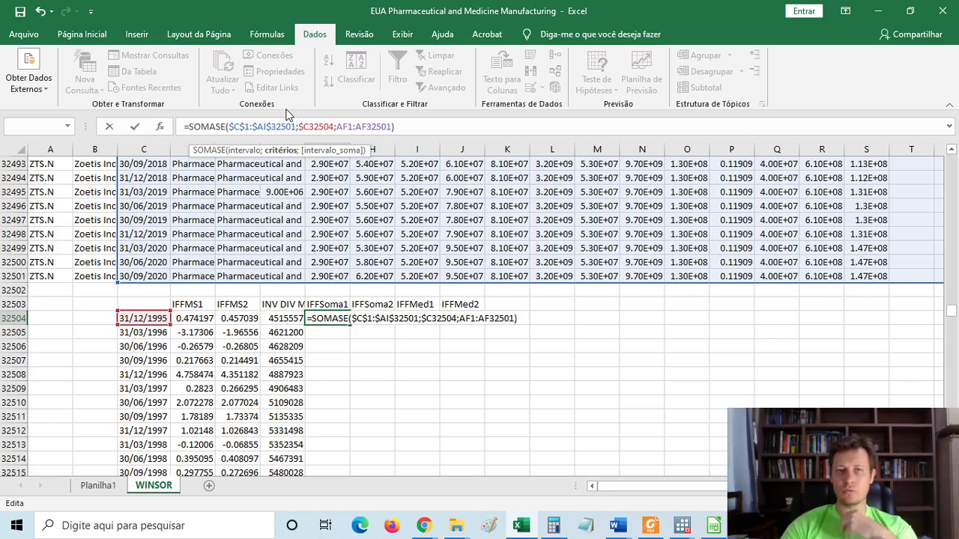
Lock the SOMASE sum range as $AF$1:$AF$32501 and enter the formula in G32504.
{"action": "key", "text": "Right"}
{"action": "key", "text": "Right"}
{"action": "key", "text": "Right"}
{"action": "key", "text": "Right"}
{"action": "key", "text": "Right"}
{"action": "key", "text": "Right"}
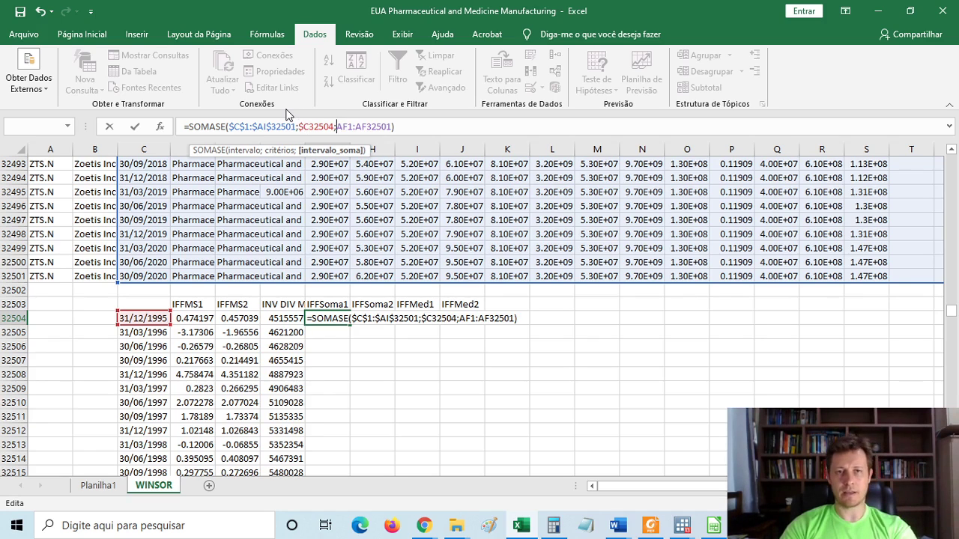
{"action": "key", "text": "F4"}
{"action": "key", "text": "Right"}
{"action": "key", "text": "Right"}
{"action": "key", "text": "F4"}
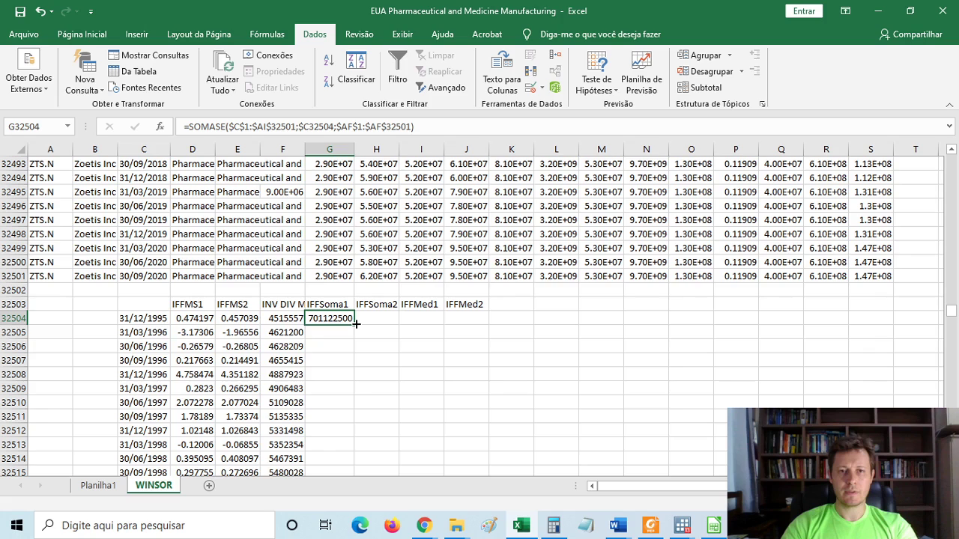
Fill the SOMASE formula in G32504 down the IFFSoma1 column for all quarter dates.
{"action": "double_click", "coordinate": [356, 323]}
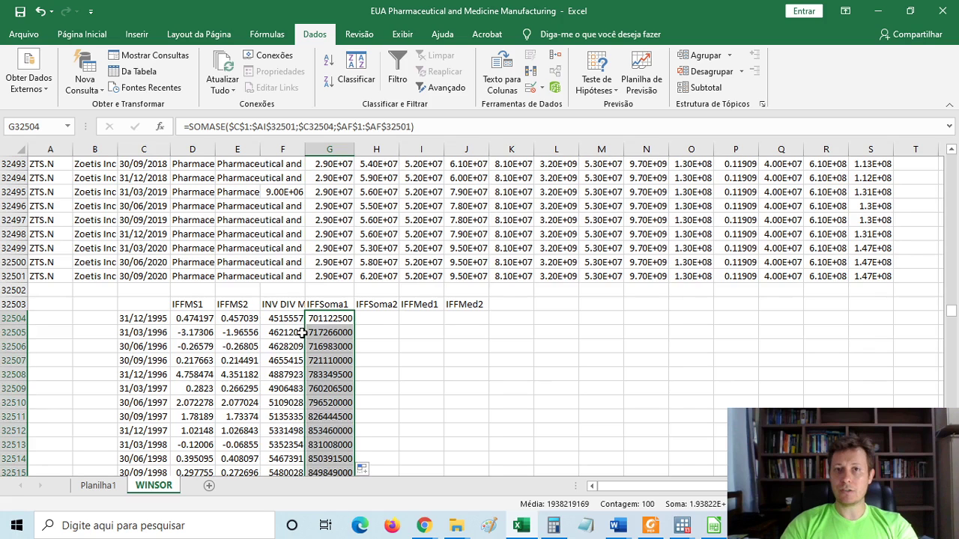
{"action": "key", "text": "Down"}
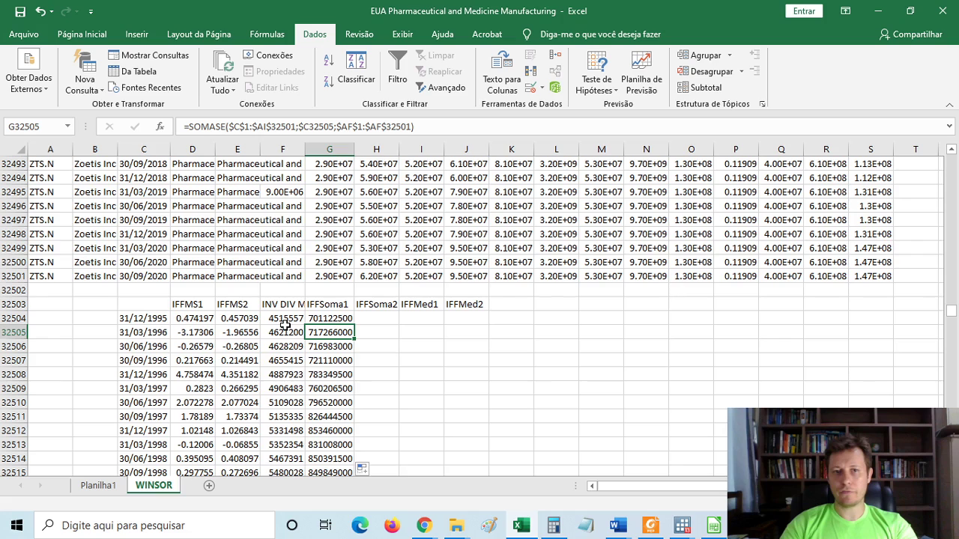
{"action": "key", "text": "Up"}
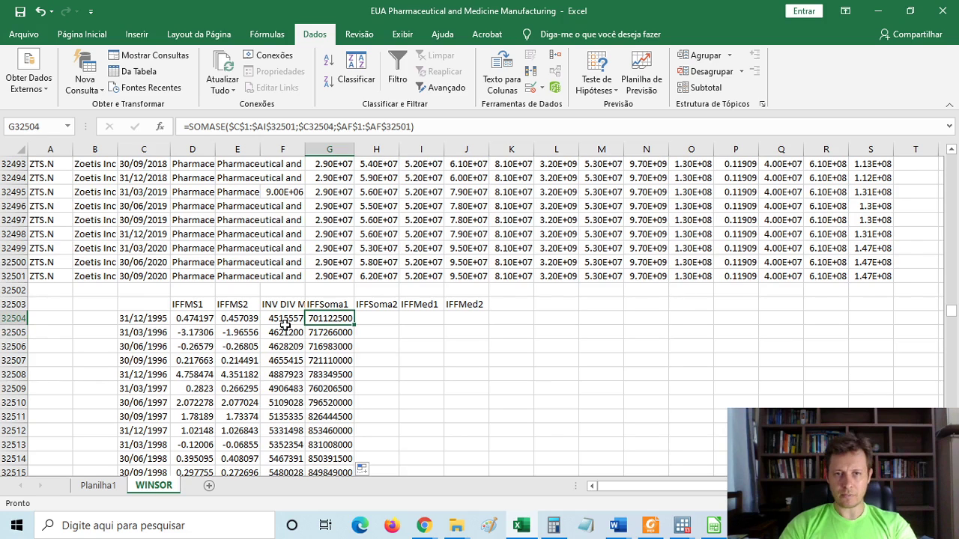
Copy the SOMASE formula from G32504 into H32504 under IFFSoma2.
{"action": "key", "text": "ctrl+c"}
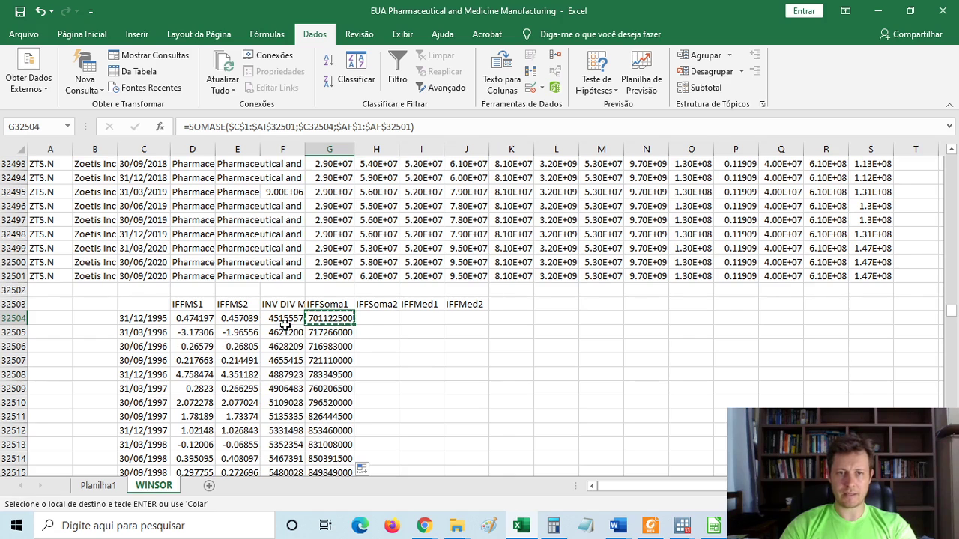
{"action": "key", "text": "Right"}
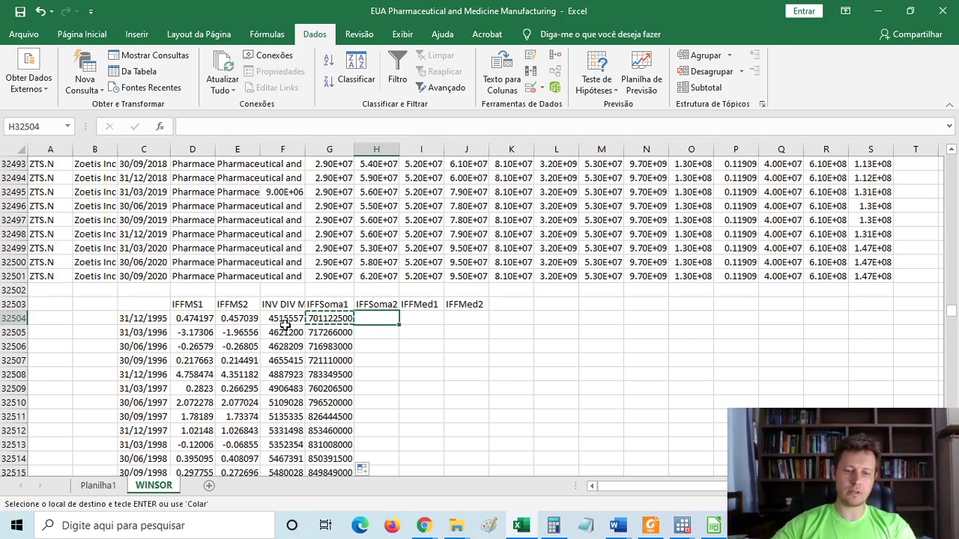
{"action": "key", "text": "ctrl+v"}
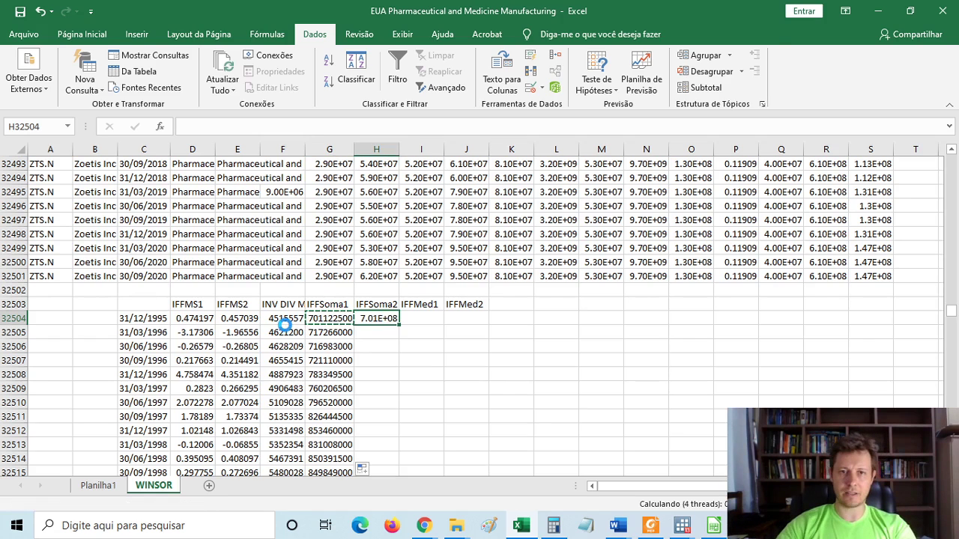
Change the sum range of the SOMASE formula in H32504 to $AI$1:$AI$32501 and enter it.
{"action": "key", "text": "F2"}
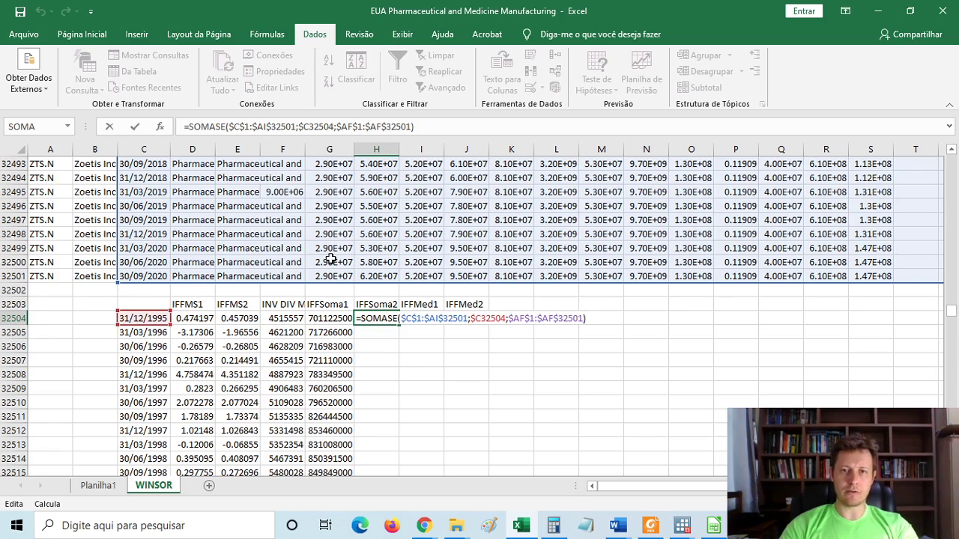
{"action": "left_click", "coordinate": [518, 318]}
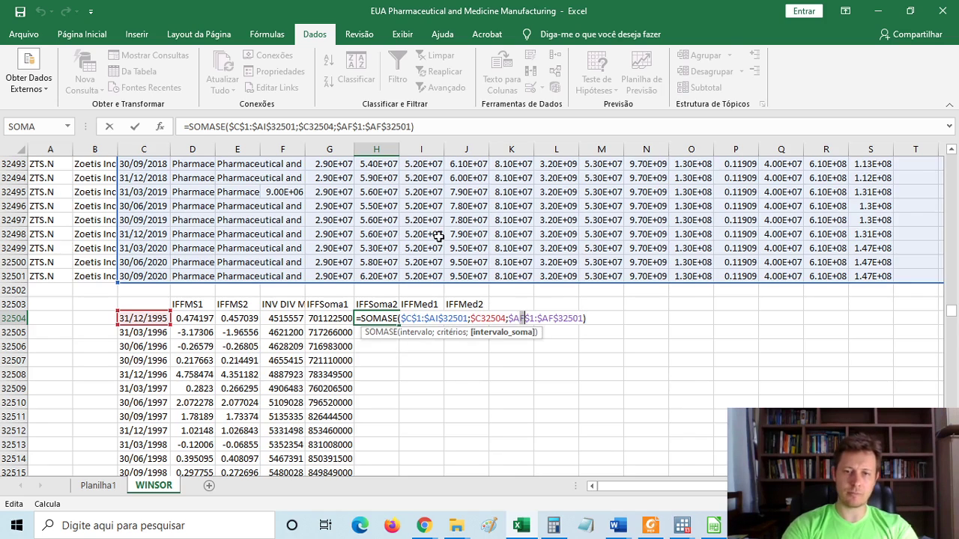
{"action": "key", "text": "BackSpace"}
{"action": "type", "text": "I"}
{"action": "key", "text": "Right"}
{"action": "key", "text": "Right"}
{"action": "key", "text": "Right"}
{"action": "key", "text": "Right"}
{"action": "key", "text": "Right"}
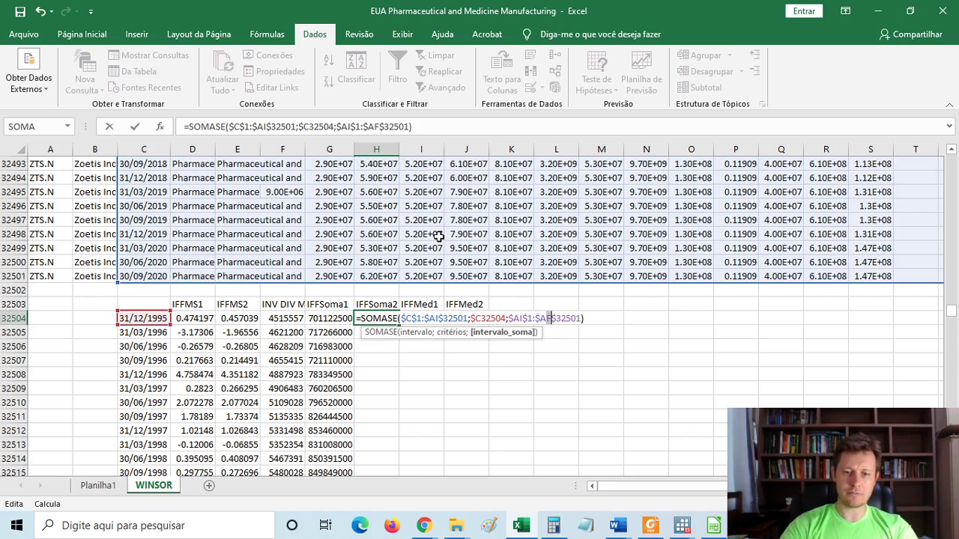
{"action": "key", "text": "Delete"}
{"action": "type", "text": "I"}
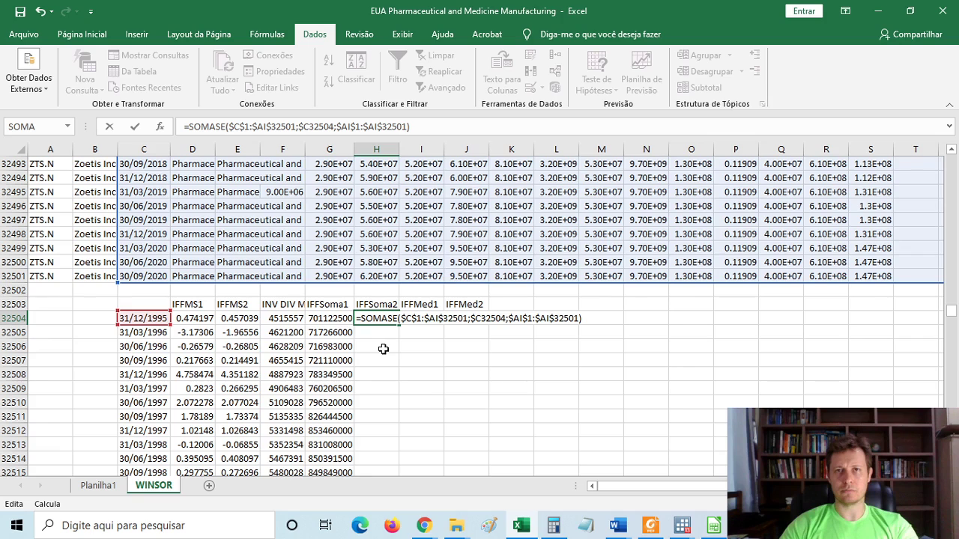
{"action": "key", "text": "Return"}
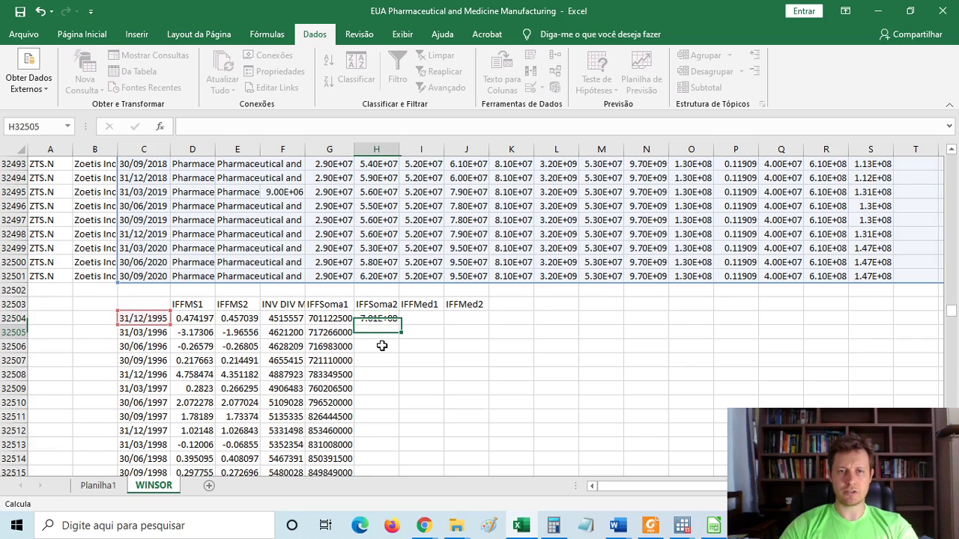
Fill the SOMASE formula in H32504 down the IFFSoma2 column for all quarter dates.
{"action": "left_click", "coordinate": [392, 322]}
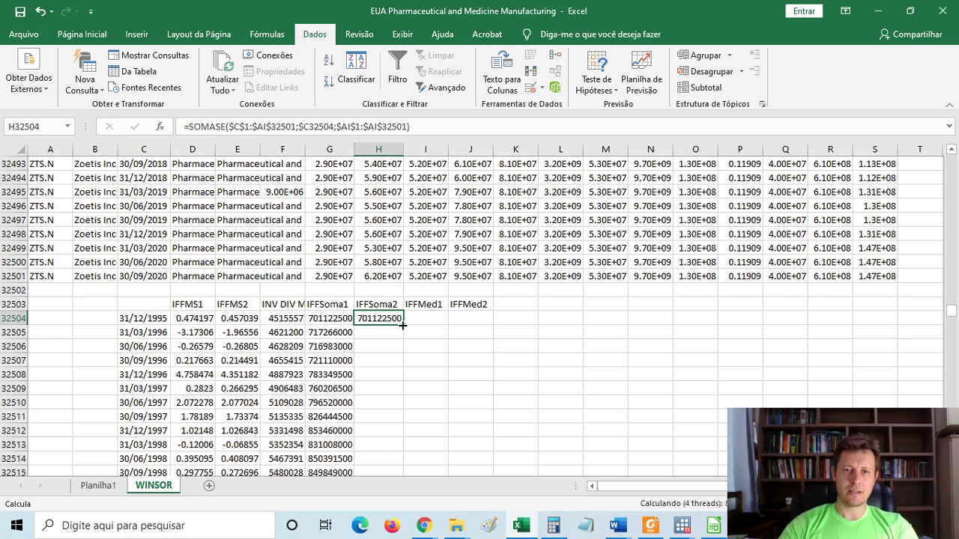
{"action": "double_click", "coordinate": [402, 325]}
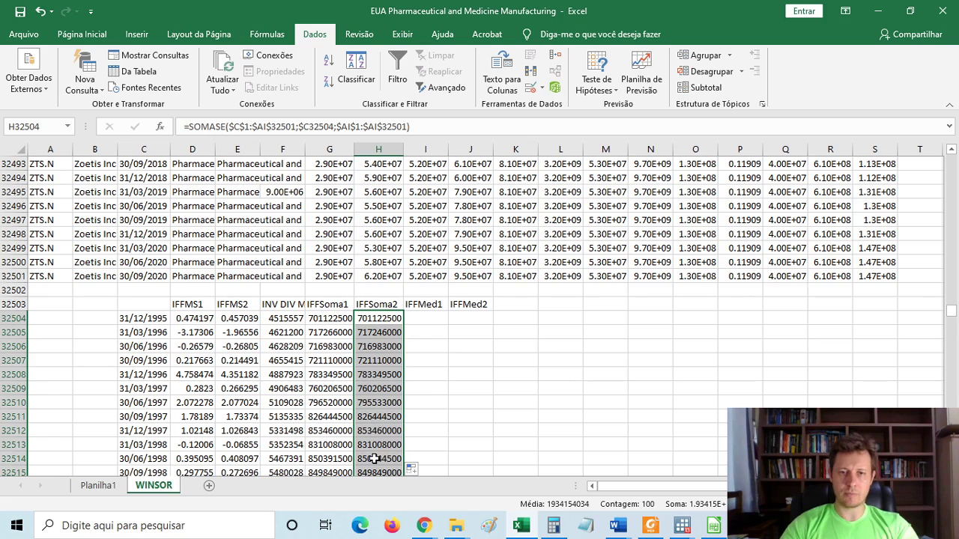
Compare the IFFSoma1 and IFFSoma2 sums for 30/06/1998 and through the rows down to the last quarter, 30/09/2020.
{"action": "left_click", "coordinate": [372, 459]}
{"action": "left_click", "coordinate": [323, 459]}
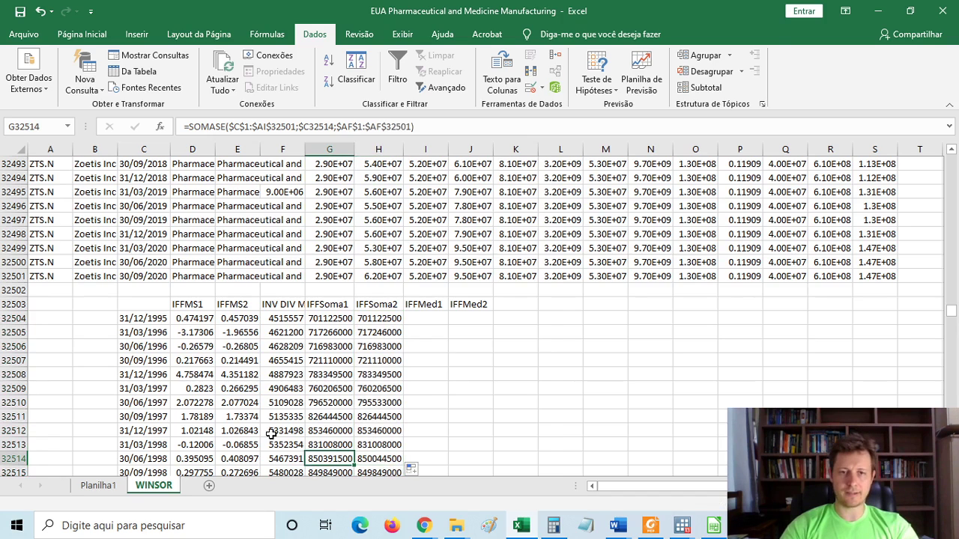
{"action": "key", "text": "Right"}
{"action": "key", "text": "Left"}
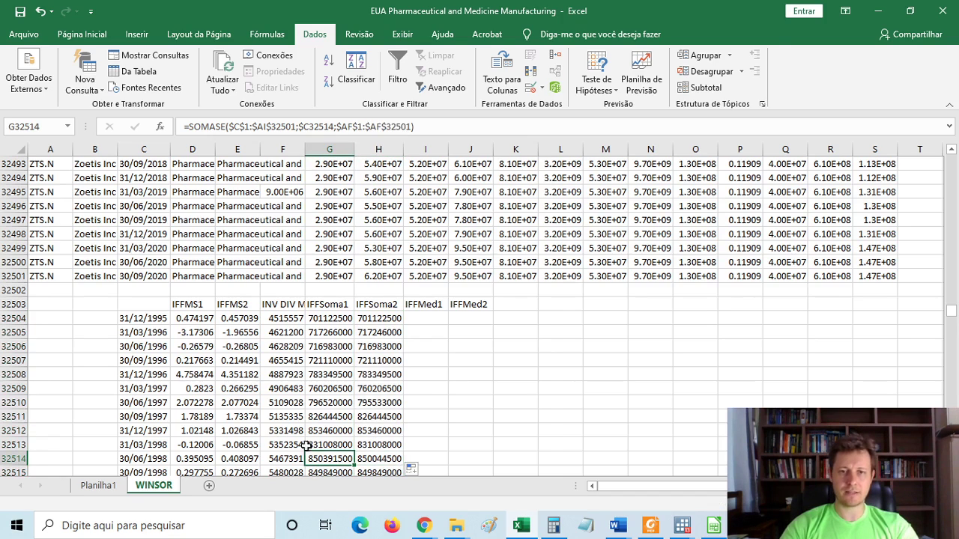
{"action": "scroll", "coordinate": [313, 452], "scroll_direction": "down", "scroll_amount": 3}
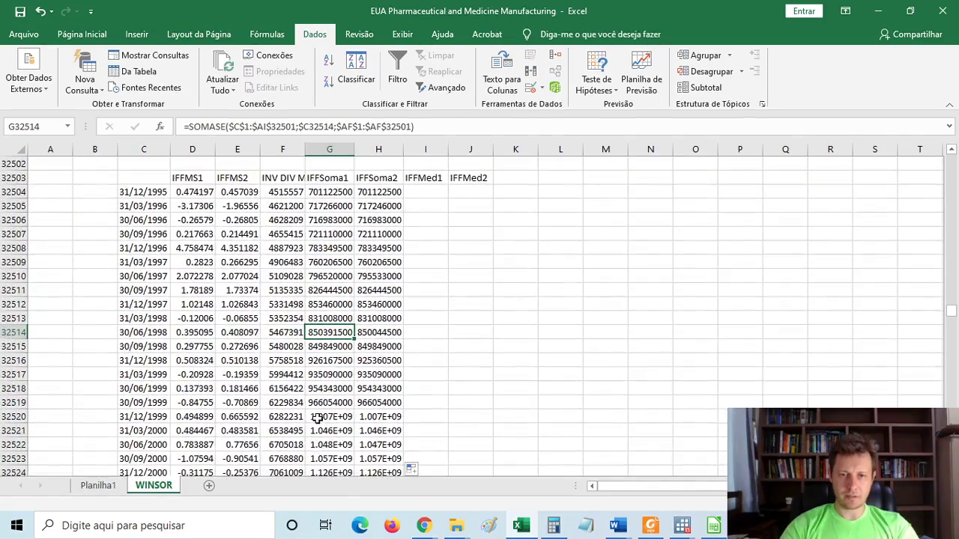
{"action": "scroll", "coordinate": [322, 413], "scroll_direction": "down", "scroll_amount": 2}
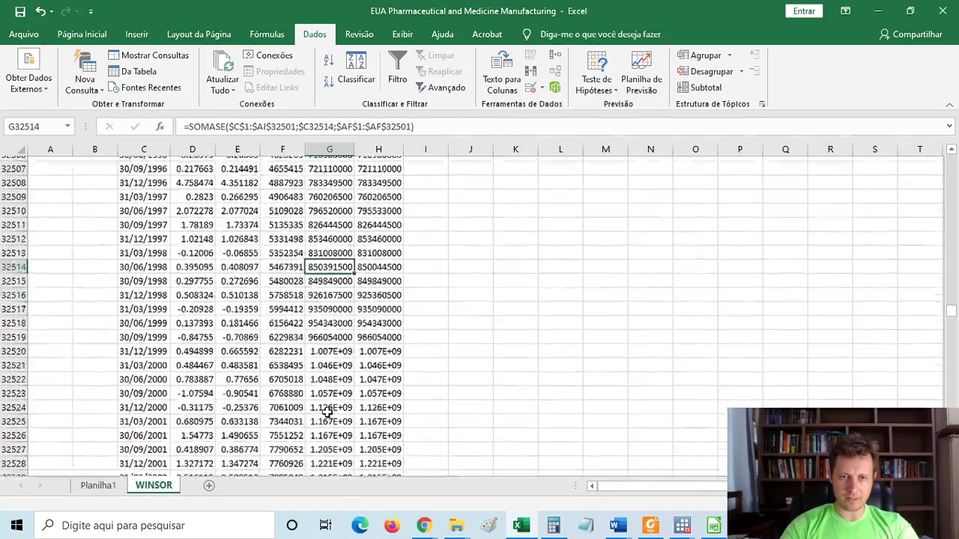
{"action": "scroll", "coordinate": [330, 410], "scroll_direction": "down", "scroll_amount": 8}
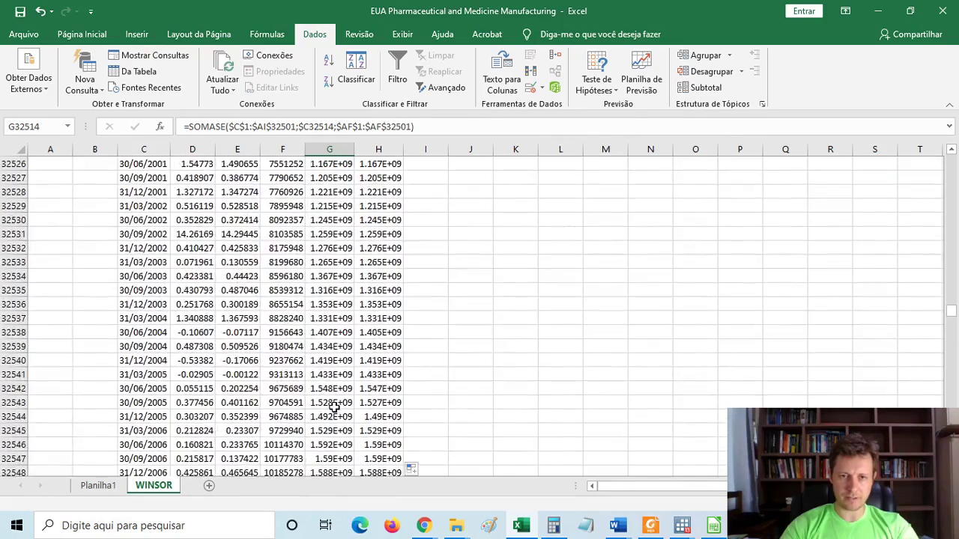
{"action": "scroll", "coordinate": [335, 407], "scroll_direction": "down", "scroll_amount": 3}
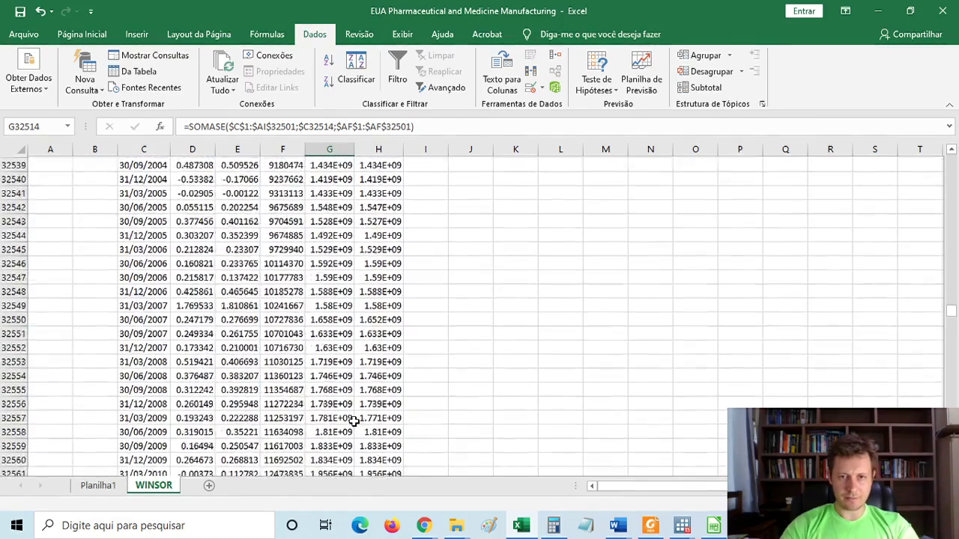
{"action": "scroll", "coordinate": [353, 412], "scroll_direction": "down", "scroll_amount": 7}
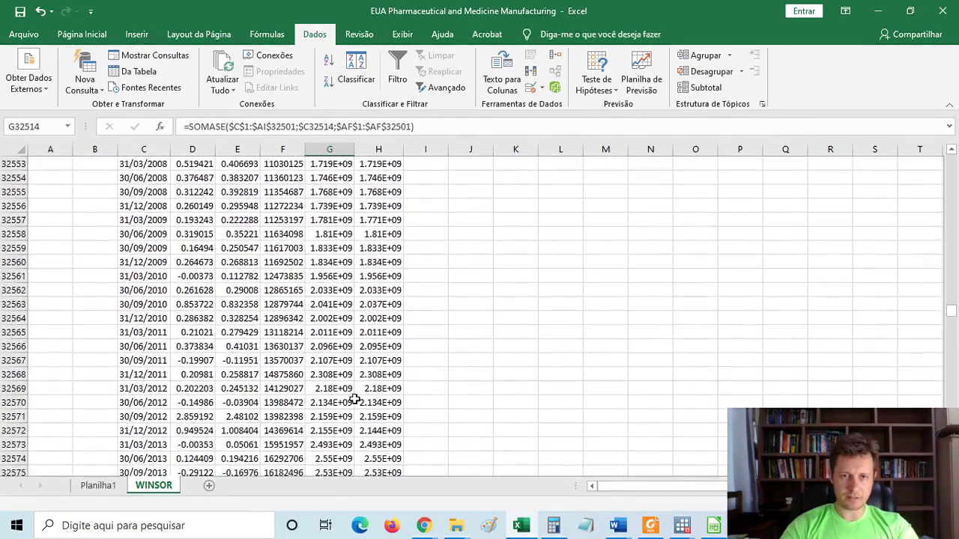
{"action": "scroll", "coordinate": [354, 399], "scroll_direction": "down", "scroll_amount": 8}
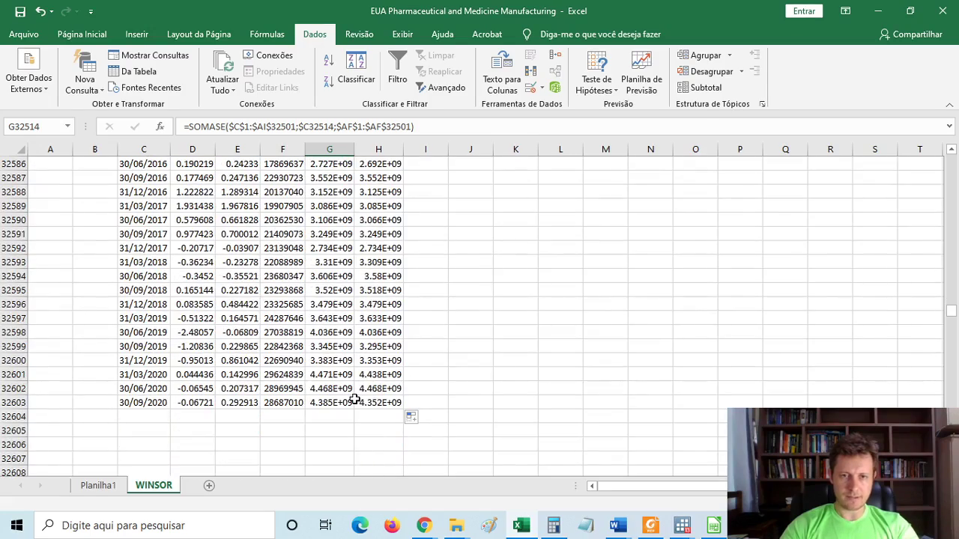
{"action": "scroll", "coordinate": [355, 399], "scroll_direction": "up", "scroll_amount": 19}
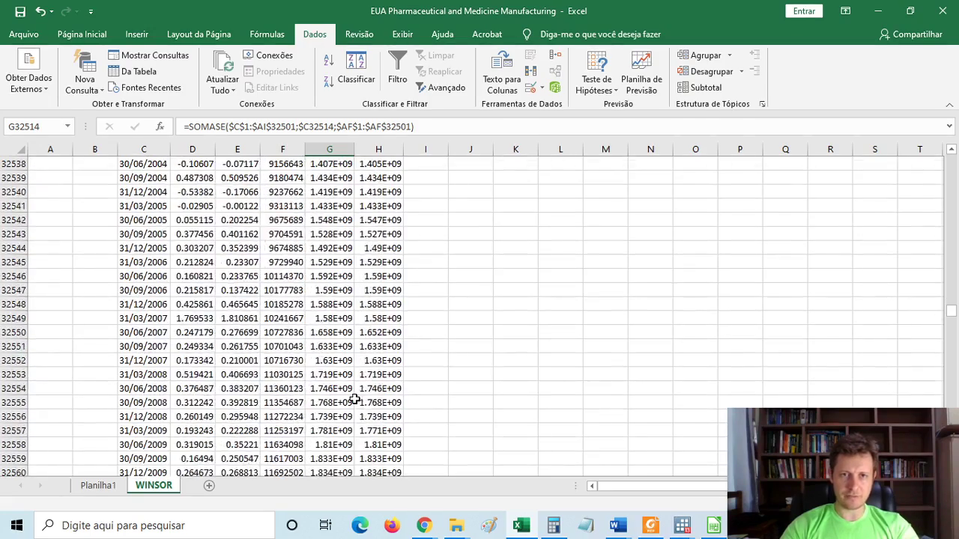
{"action": "scroll", "coordinate": [354, 399], "scroll_direction": "up", "scroll_amount": 10}
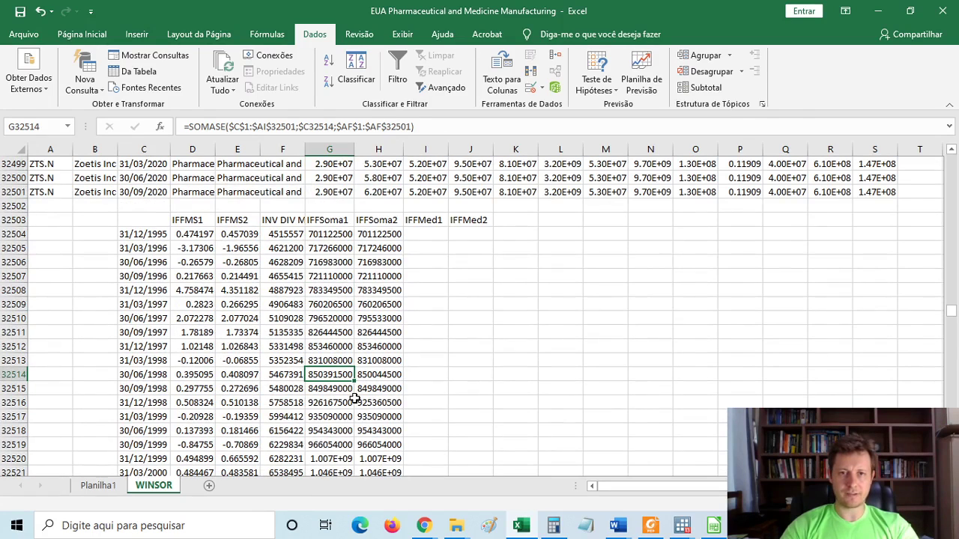
Compare the IFFSoma1 and IFFSoma2 sums cell by cell for the early quarters, from 30/09/1997 back to 31/12/1995.
{"action": "key", "text": "Up"}
{"action": "key", "text": "Up"}
{"action": "key", "text": "Up"}
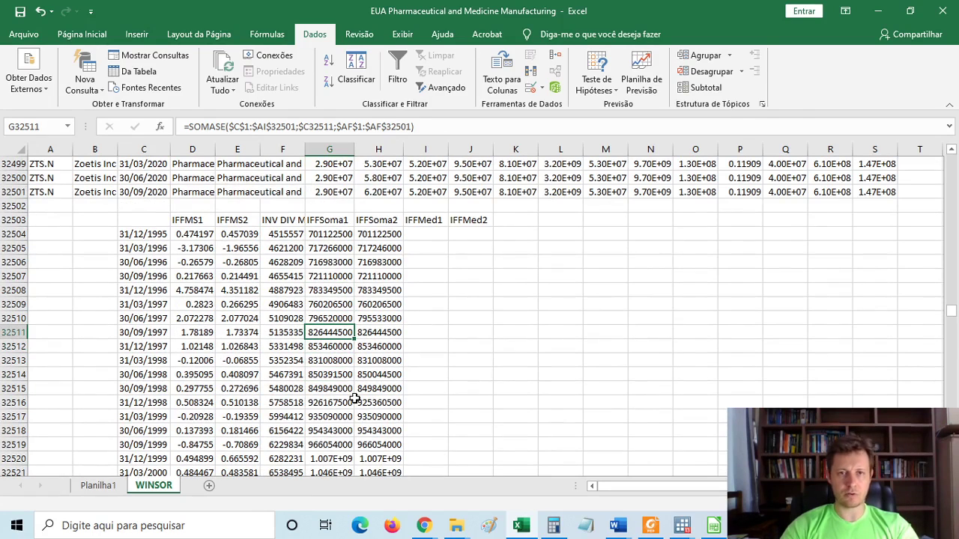
{"action": "key", "text": "Up"}
{"action": "key", "text": "Right"}
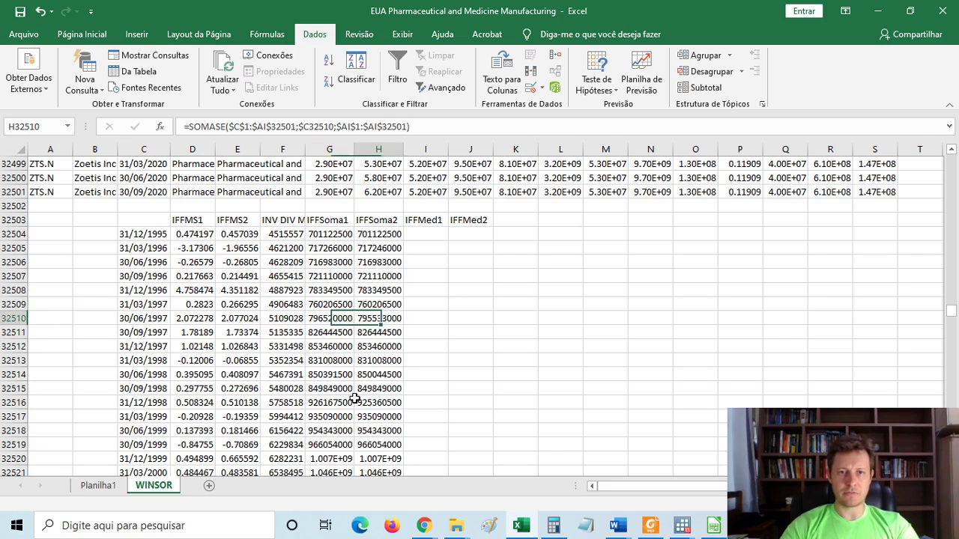
{"action": "key", "text": "Left"}
{"action": "key", "text": "Right"}
{"action": "key", "text": "Left"}
{"action": "key", "text": "Up"}
{"action": "key", "text": "Up"}
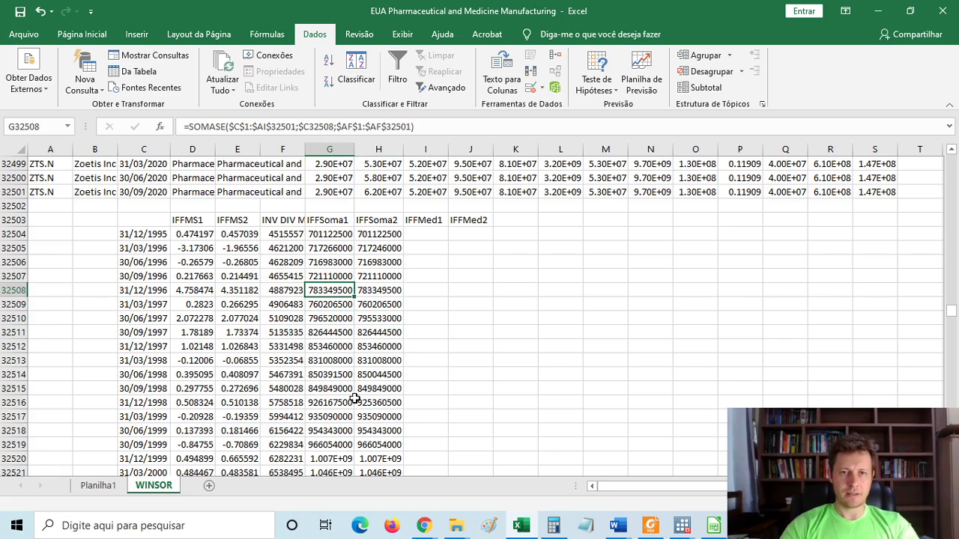
{"action": "key", "text": "Up"}
{"action": "key", "text": "Up"}
{"action": "key", "text": "Up"}
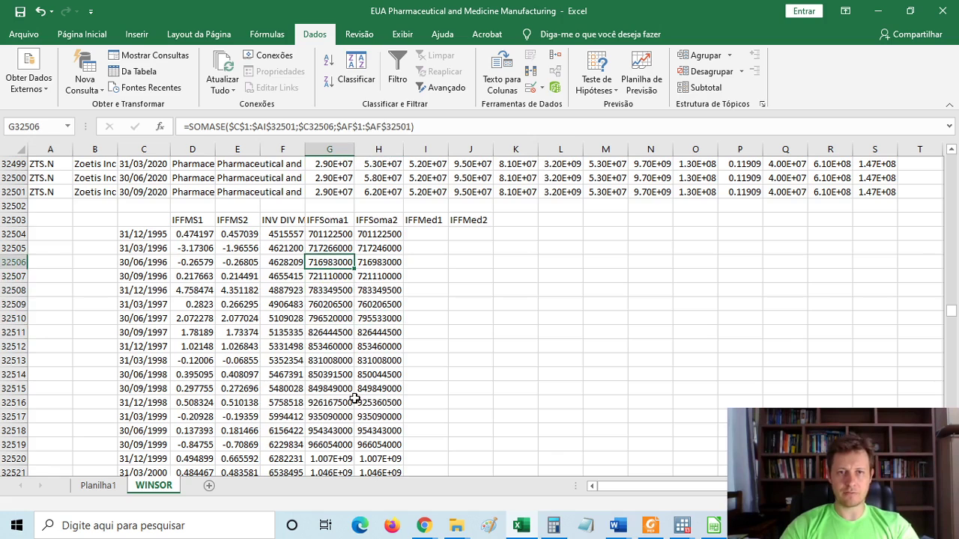
{"action": "key", "text": "shift+Right"}
{"action": "key", "text": "ctrl+c"}
{"action": "key", "text": "shift+Left"}
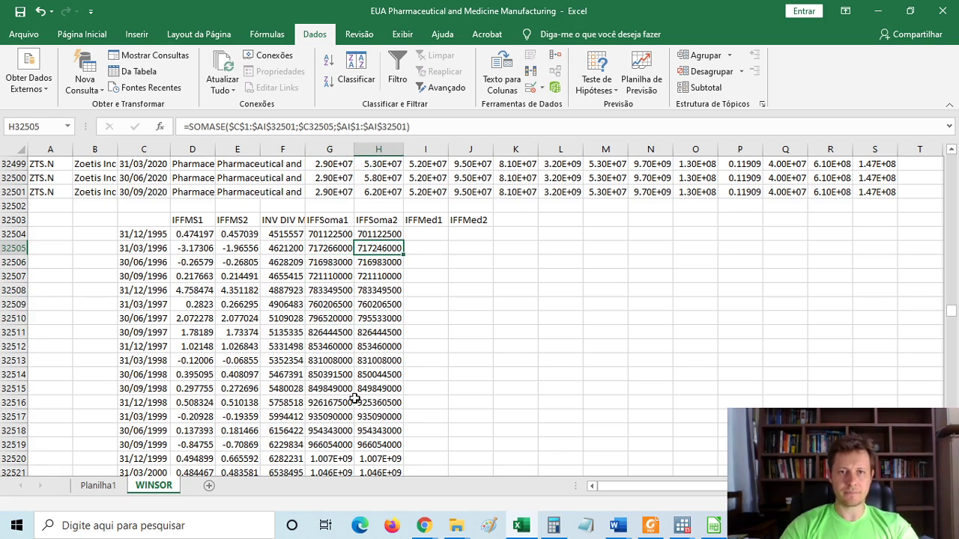
{"action": "key", "text": "Escape"}
{"action": "key", "text": "Right"}
{"action": "key", "text": "Up"}
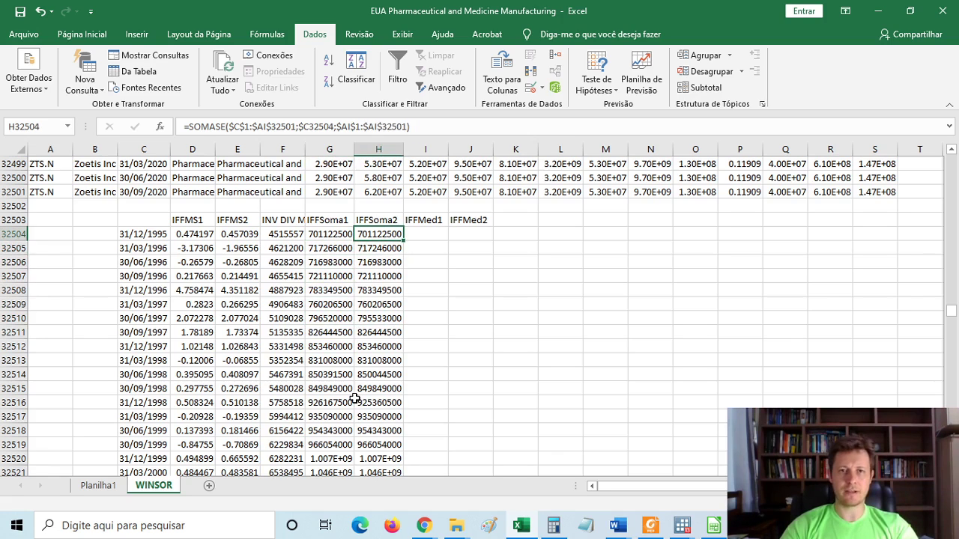
{"action": "key", "text": "Left"}
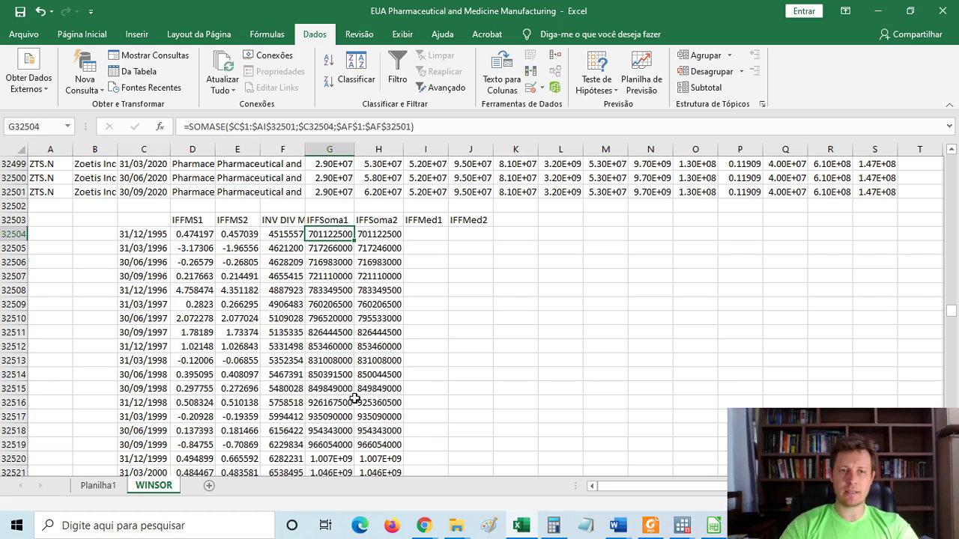
{"action": "key", "text": "Left"}
{"action": "key", "text": "Left"}
{"action": "key", "text": "Left"}
{"action": "key", "text": "Left"}
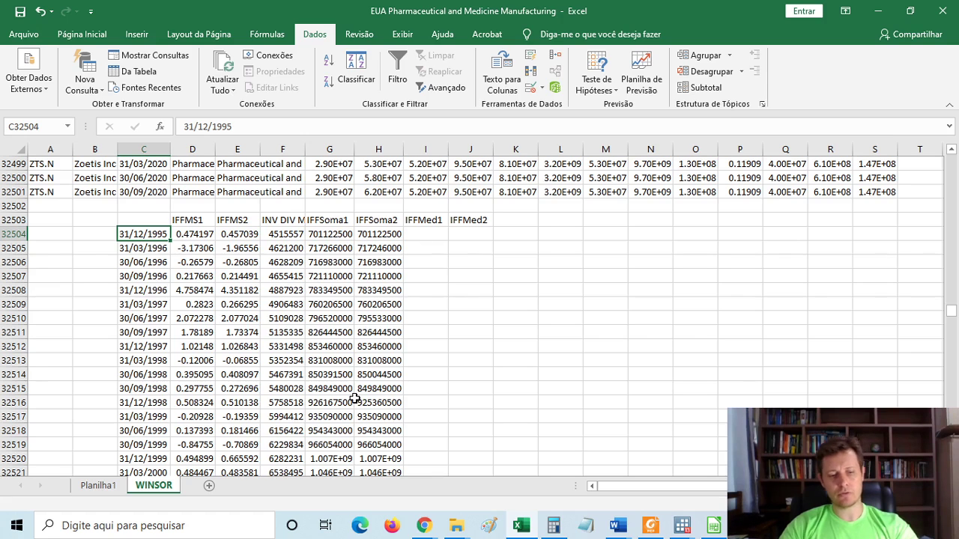
{"action": "key", "text": "alt+Tab"}
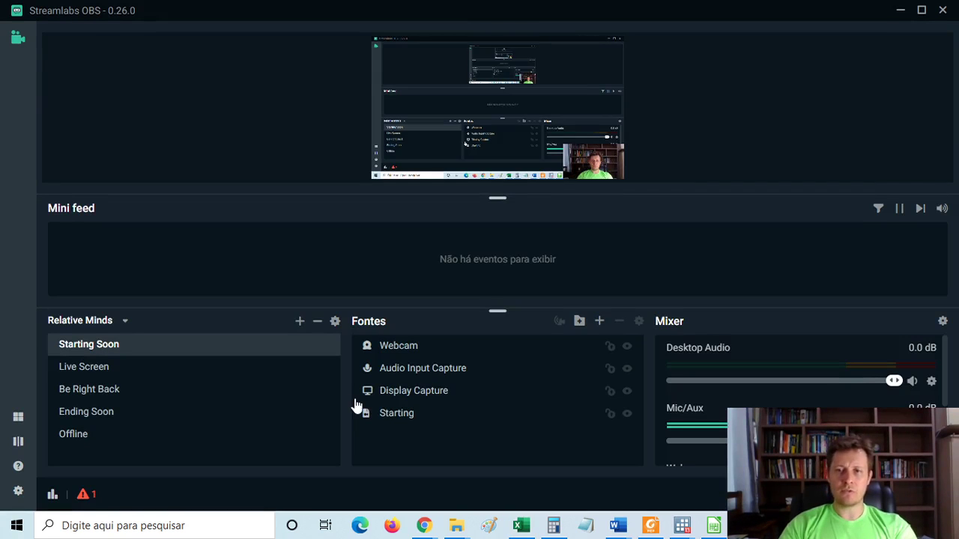